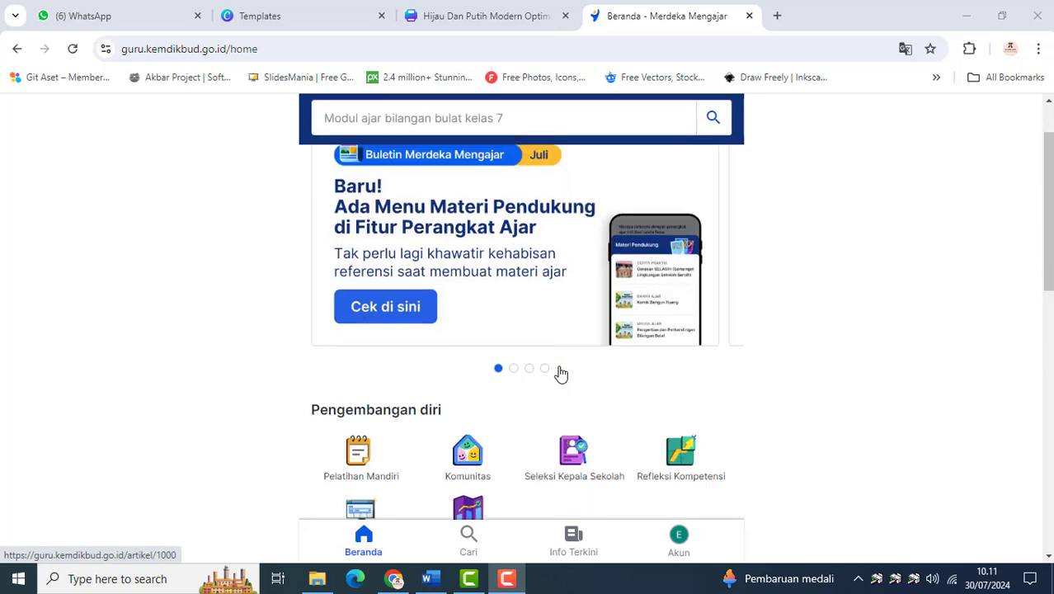
pyautogui.scroll(-2, 557, 490)
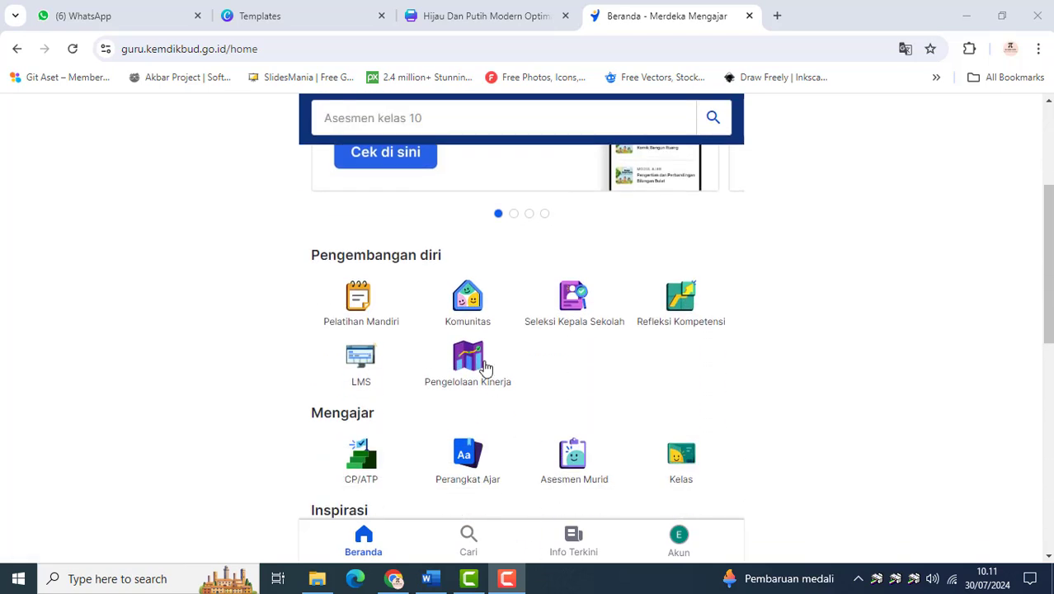
# Open Pengelolaan Kinerja from the Pengembangan diri section of the Merdeka Mengajar home page
pyautogui.scroll(3, 393, 278)
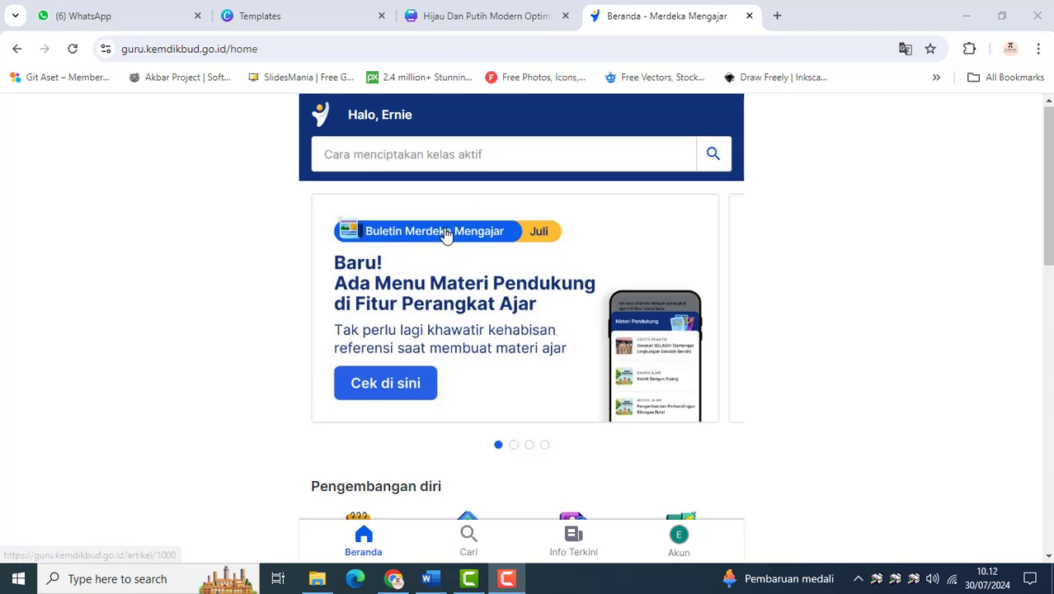
pyautogui.scroll(-2, 446, 233)
pyautogui.scroll(-1, 495, 347)
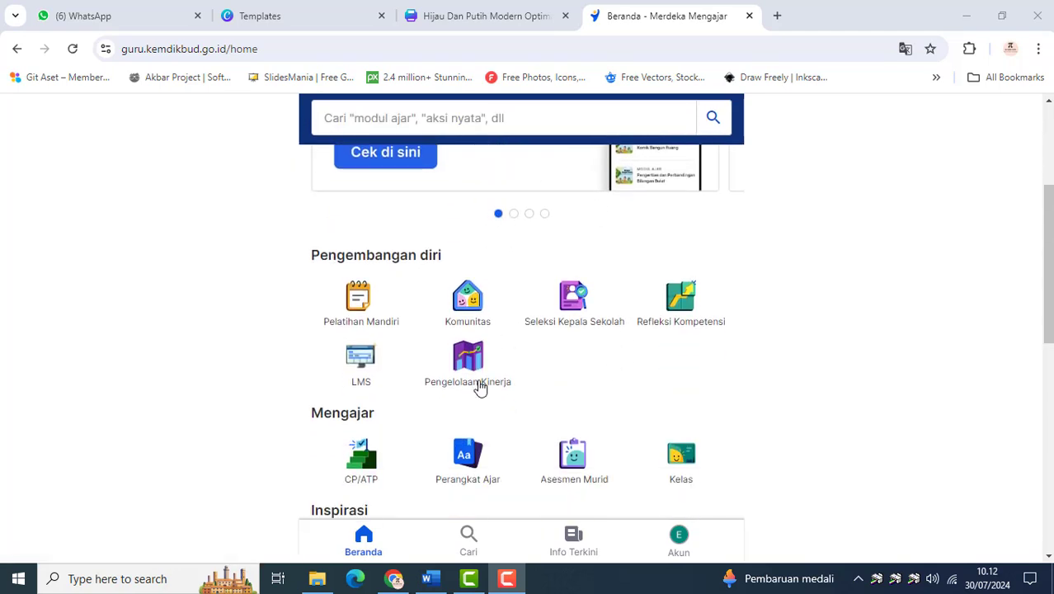
pyautogui.click(469, 359)
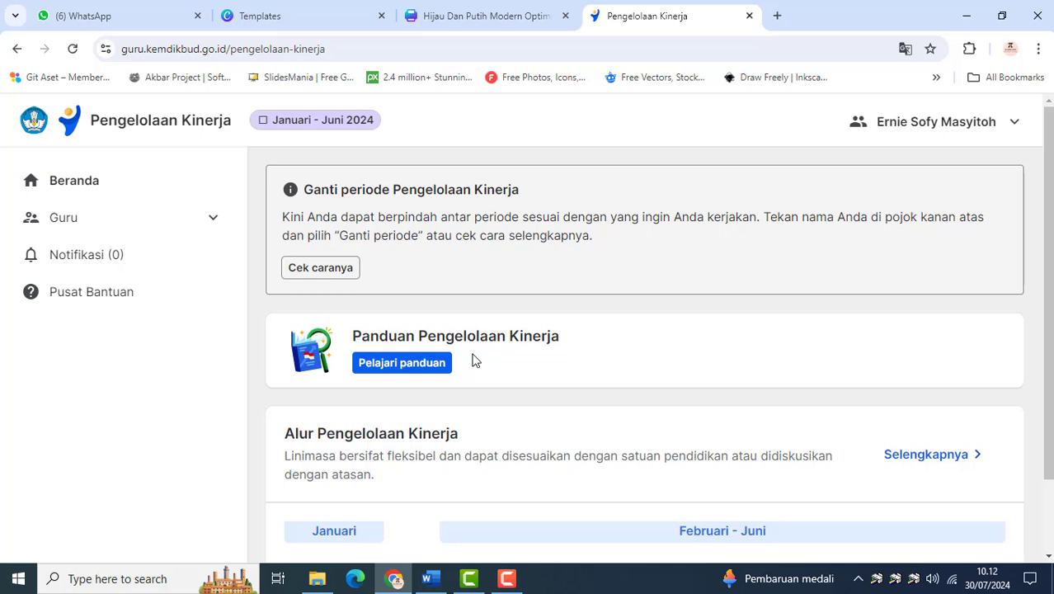
# Change the Pengelolaan Kinerja period to Juli - Desember 2024
pyautogui.click(964, 133)
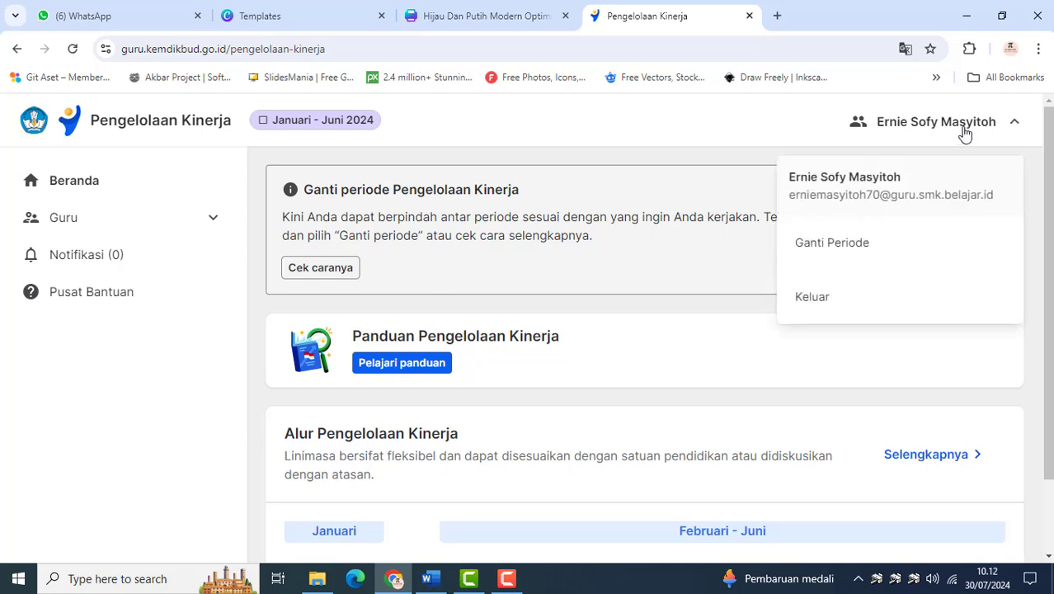
pyautogui.click(839, 254)
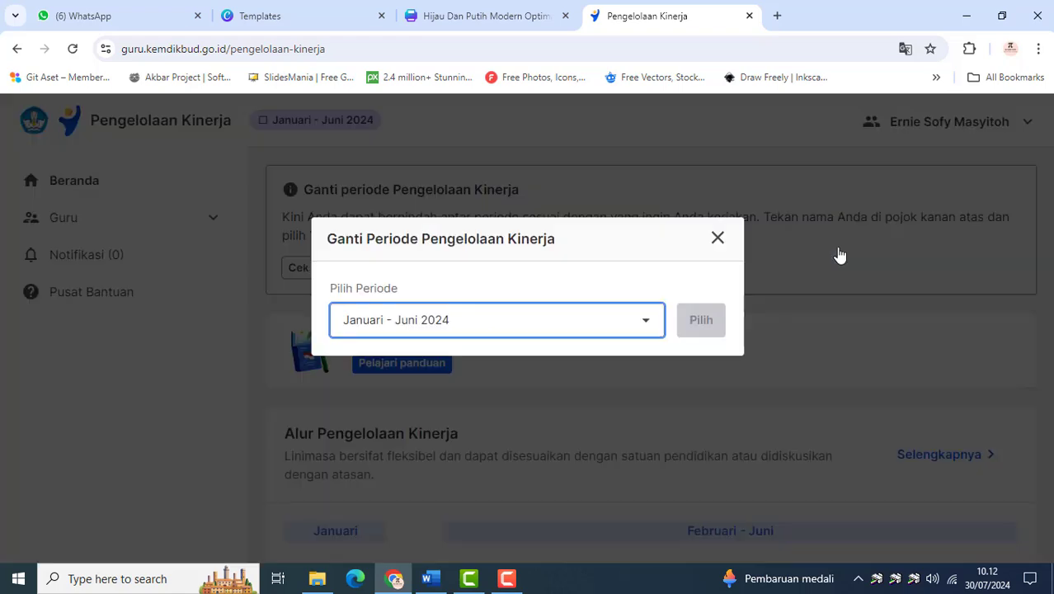
pyautogui.click(647, 324)
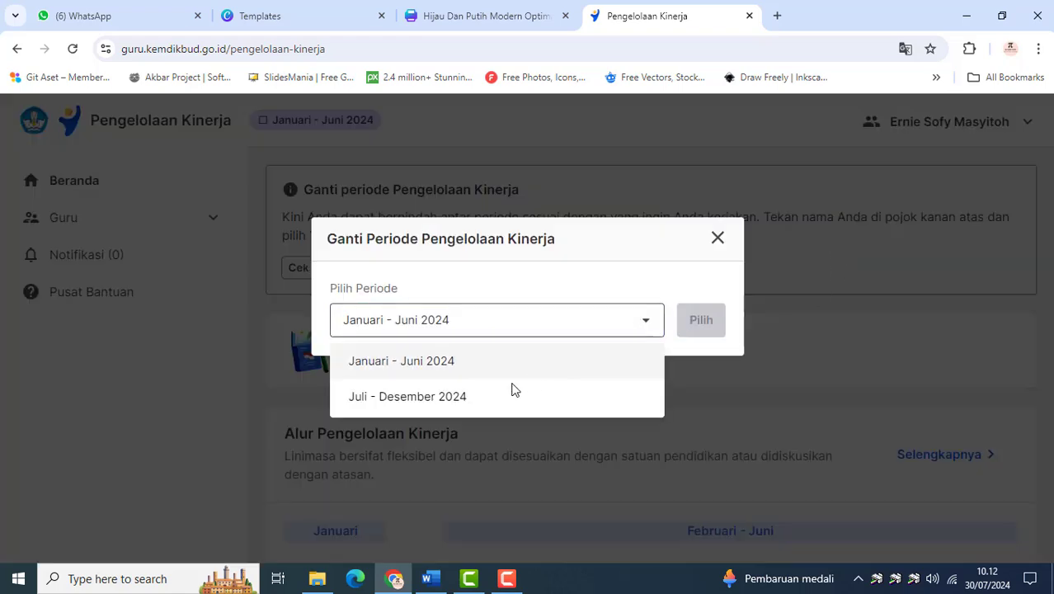
pyautogui.click(405, 396)
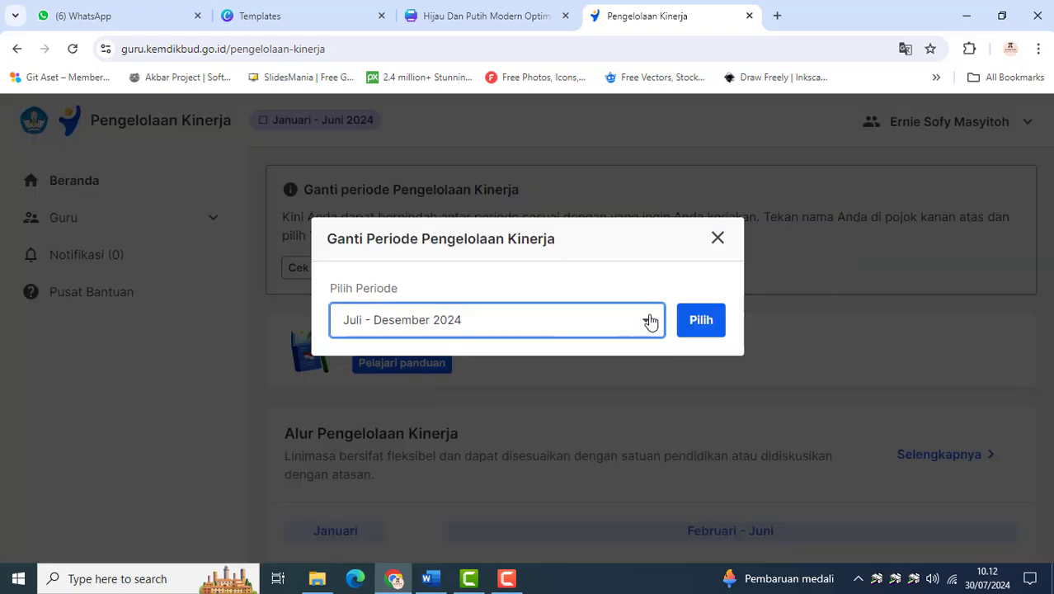
pyautogui.click(697, 325)
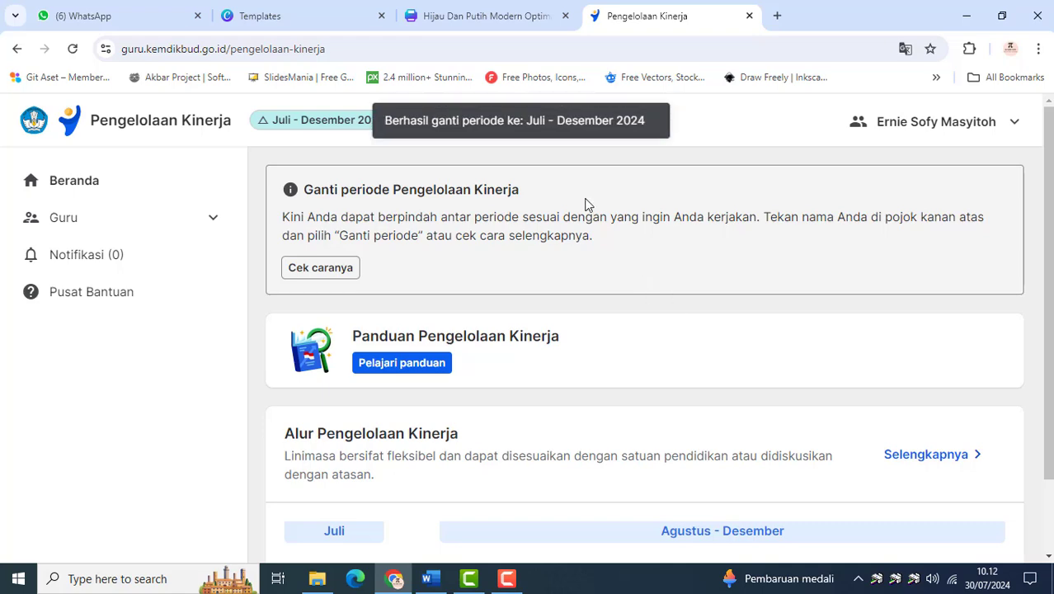
# Go to the Guru page for Sebagai Pegawai and start the Perencanaan Kinerja for the period
pyautogui.click(130, 232)
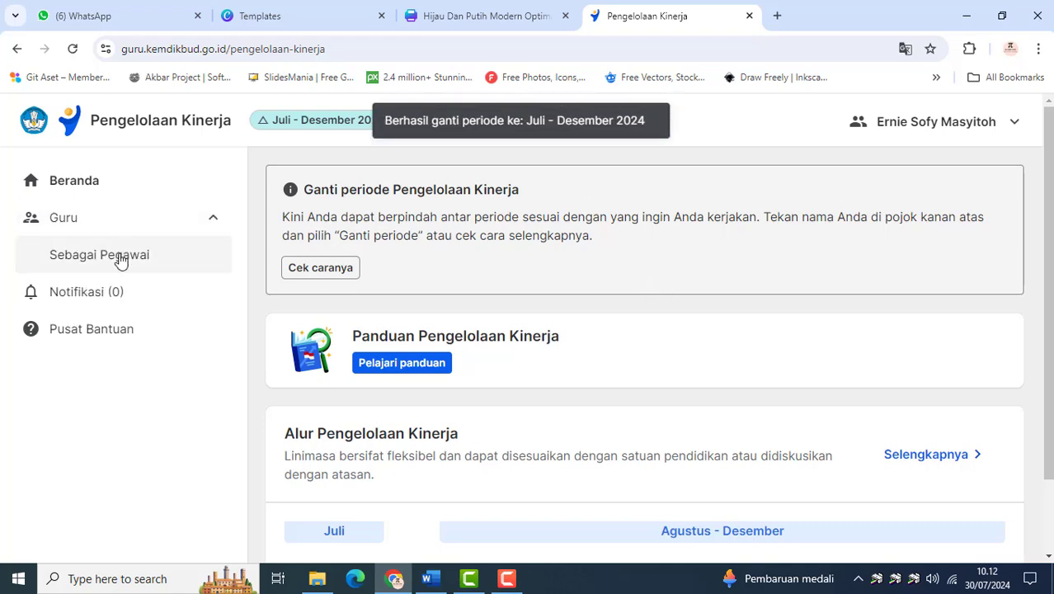
pyautogui.click(120, 261)
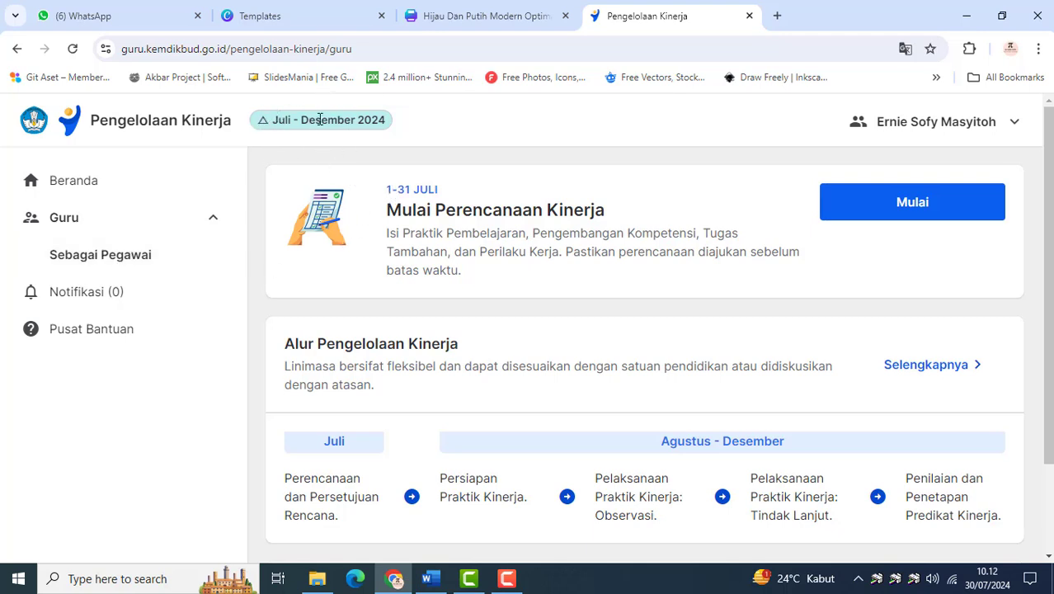
pyautogui.click(890, 213)
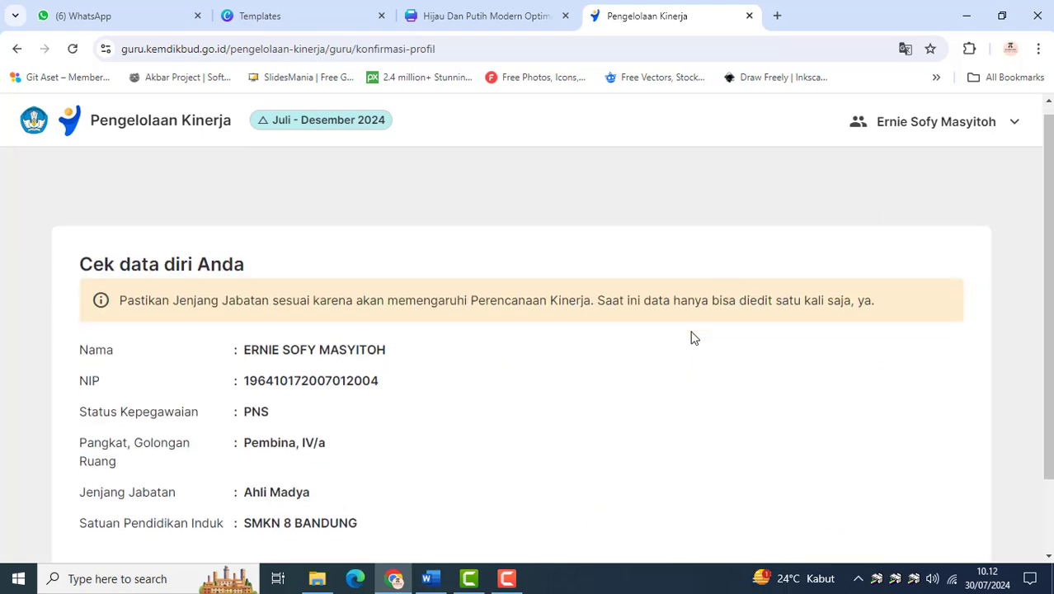
# Confirm the displayed personal data as matching and correct to enter the planning form
pyautogui.scroll(-1, 660, 340)
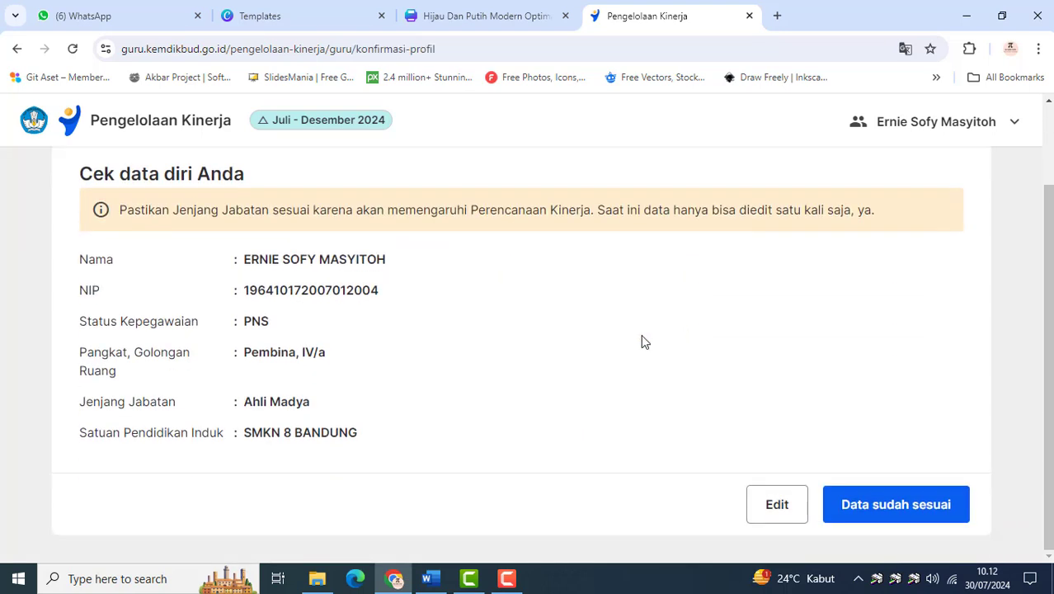
pyautogui.click(876, 509)
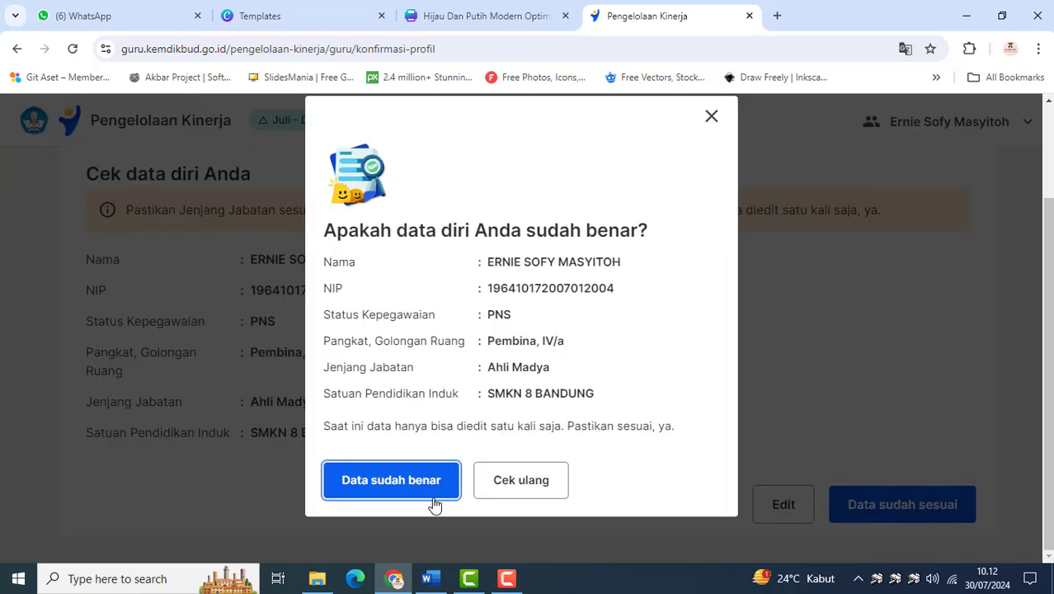
pyautogui.click(432, 495)
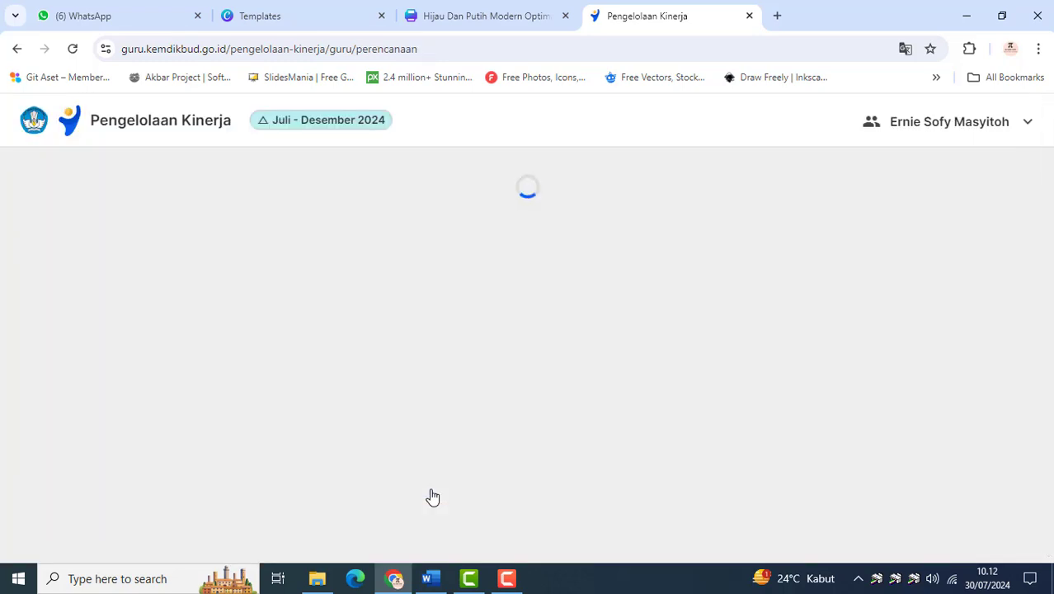
# Review the indicator options for classroom management, learning methods and psychological support in the planning form
pyautogui.scroll(-6, 452, 474)
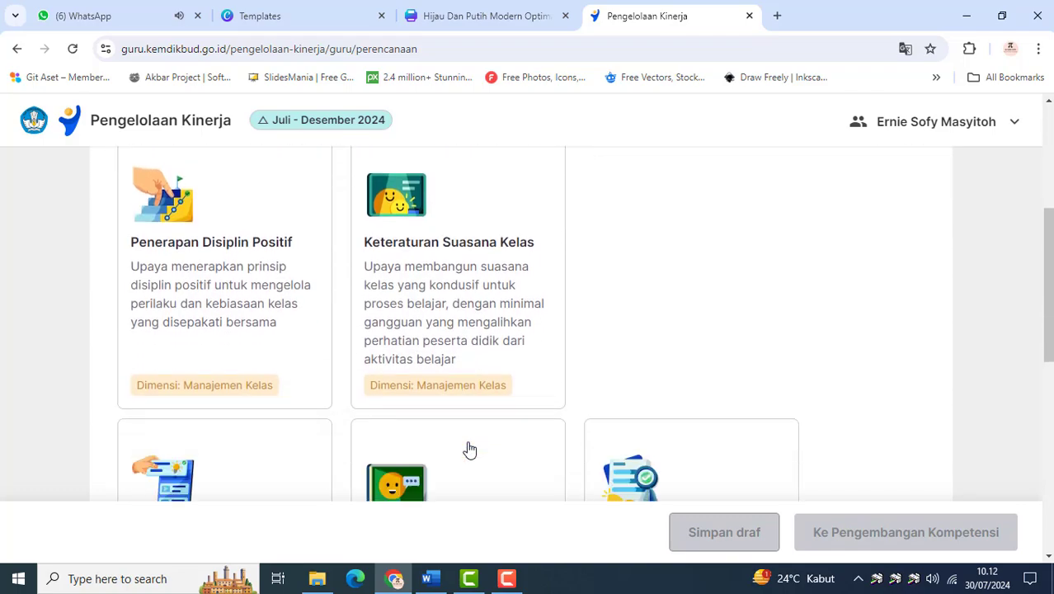
pyautogui.scroll(6, 468, 449)
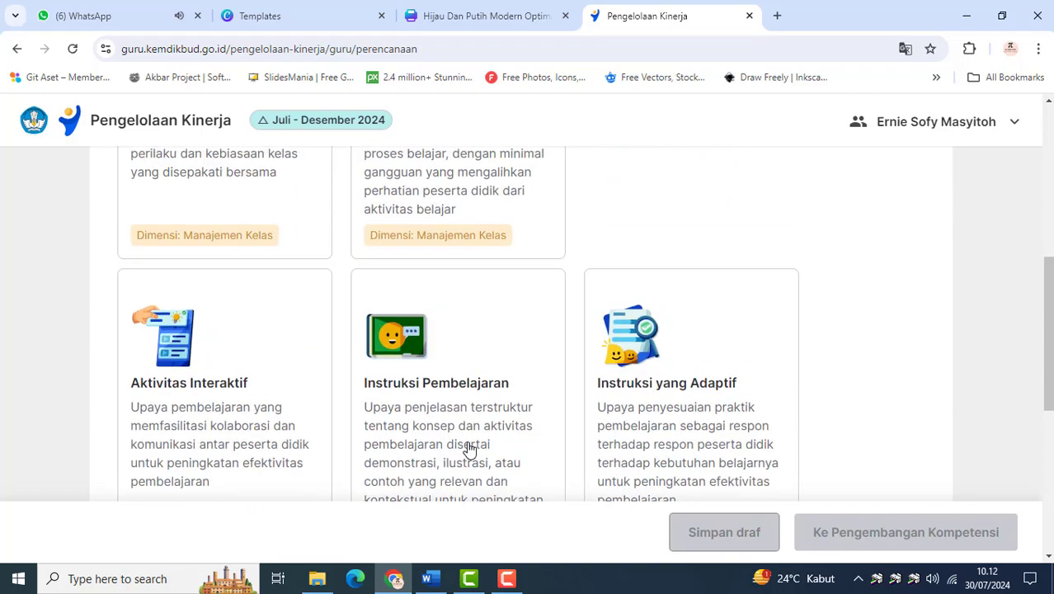
pyautogui.scroll(-3, 469, 449)
pyautogui.scroll(-6, 468, 450)
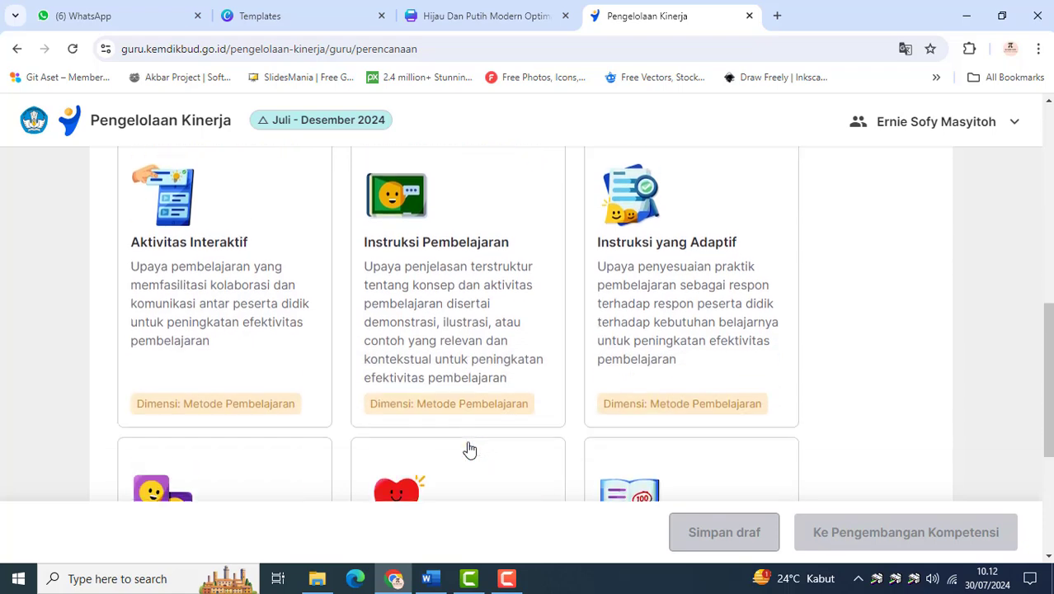
pyautogui.scroll(-2, 468, 449)
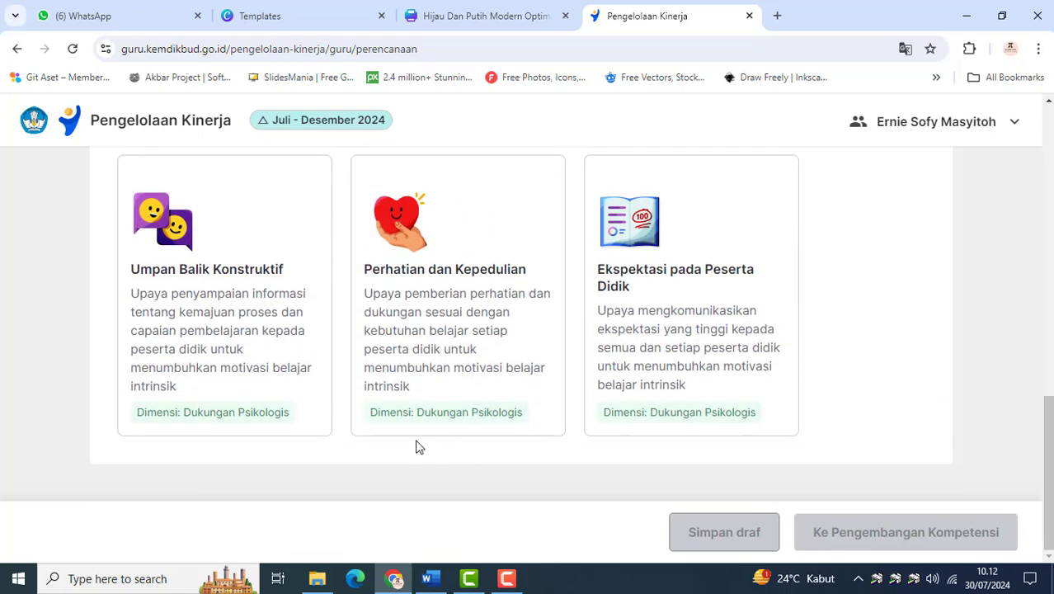
pyautogui.scroll(7, 428, 377)
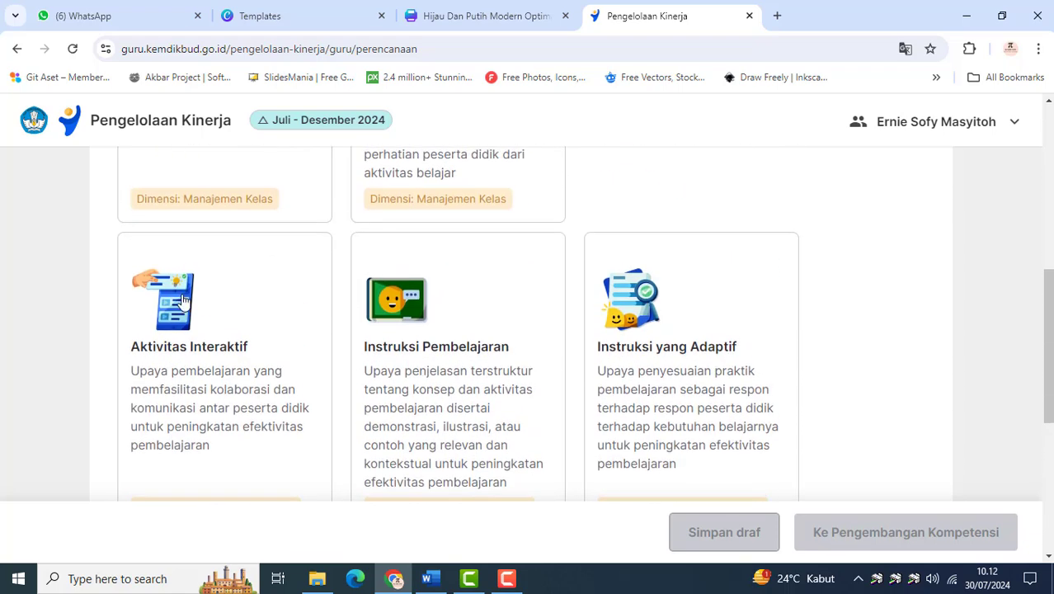
pyautogui.scroll(-4, 404, 435)
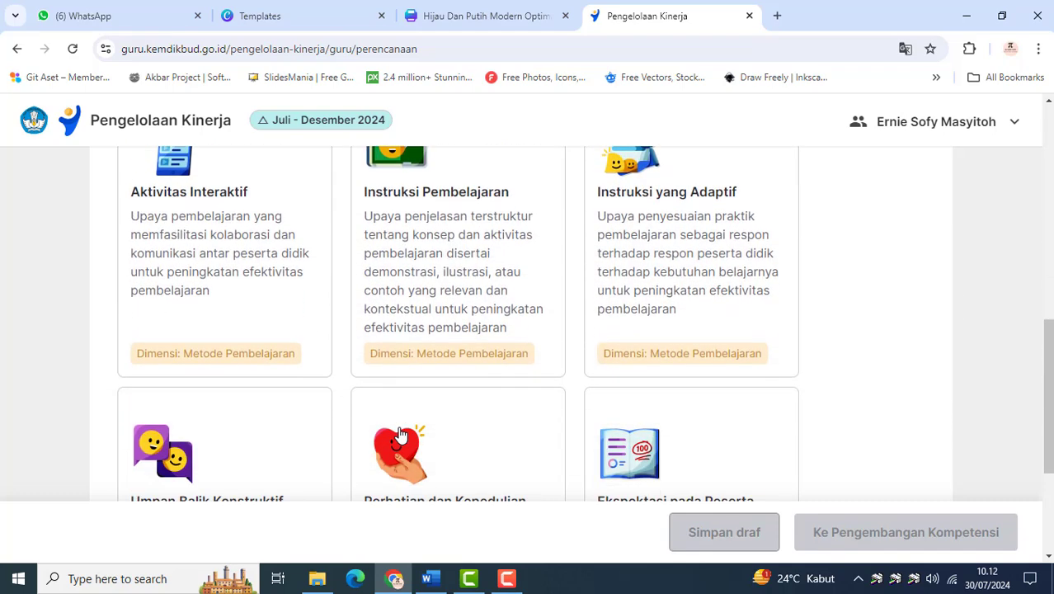
pyautogui.scroll(2, 402, 434)
pyautogui.scroll(2, 399, 433)
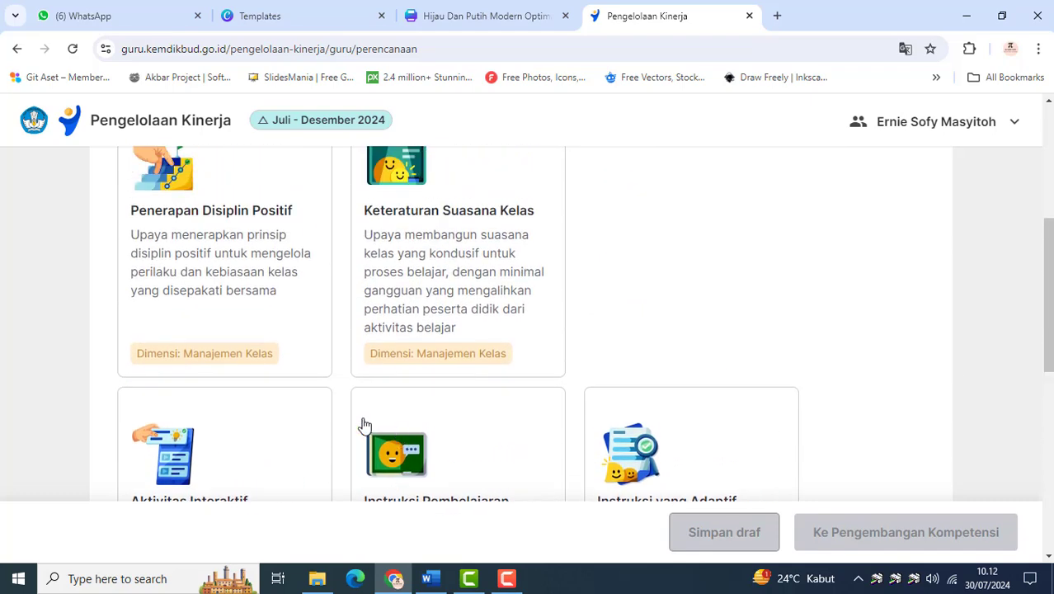
pyautogui.scroll(-3, 456, 315)
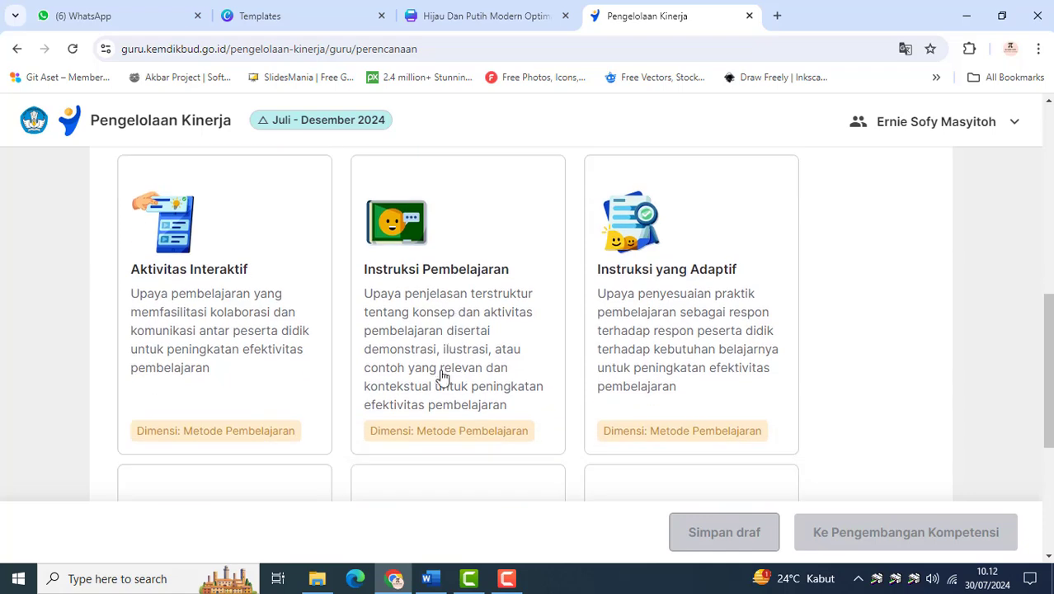
pyautogui.scroll(3, 440, 378)
pyautogui.scroll(1, 441, 379)
pyautogui.scroll(-2, 433, 391)
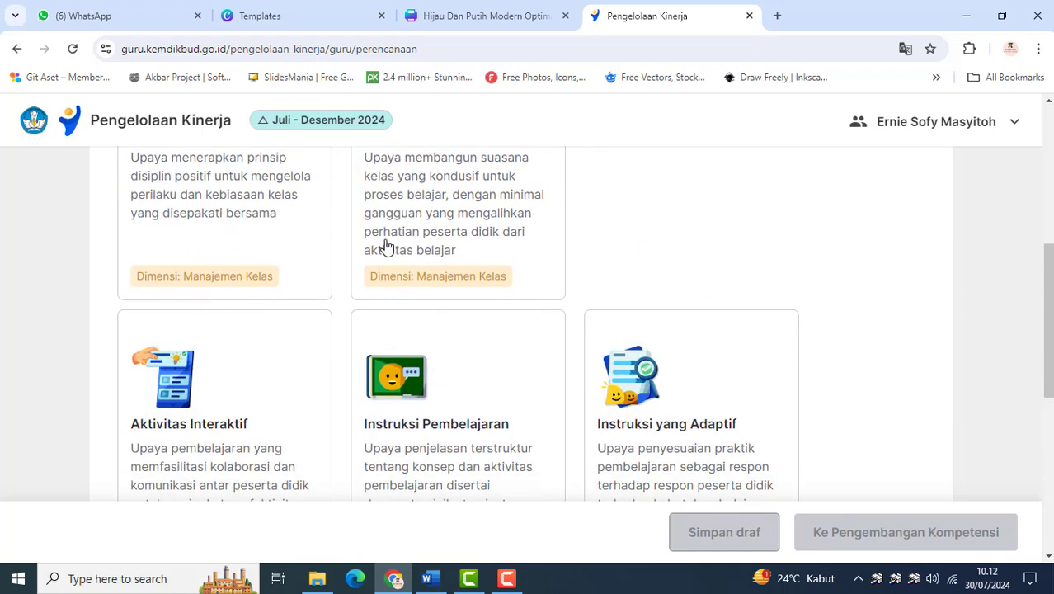
# Choose Keteraturan Suasana Kelas as the learning practice indicator and continue to Pengembangan Kompetensi
pyautogui.scroll(1, 433, 250)
pyautogui.click(445, 290)
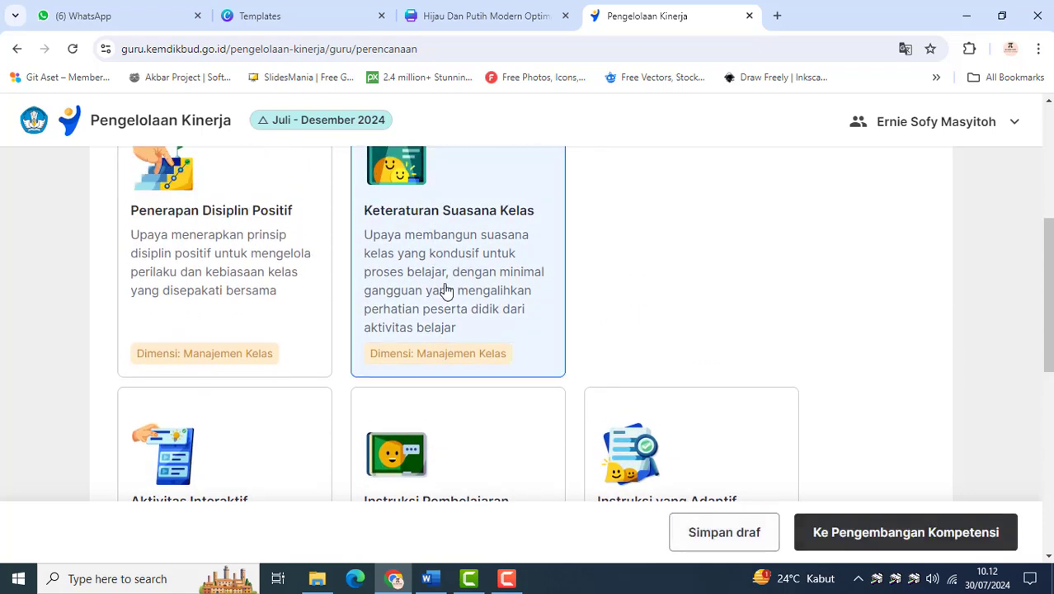
pyautogui.click(878, 548)
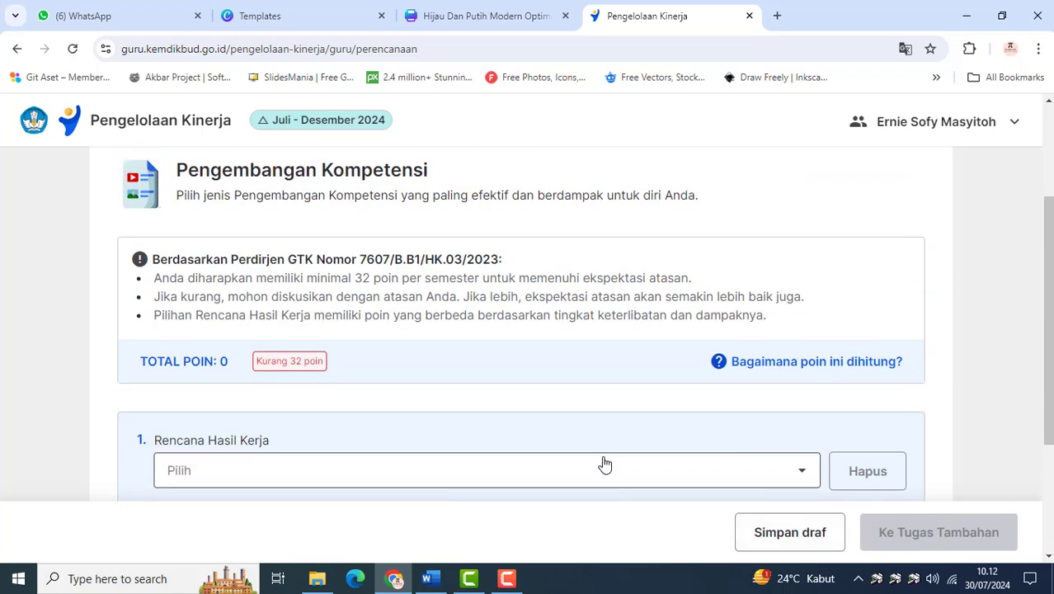
# Set the first Rencana Hasil Kerja to the 4-point option as Partisipan kegiatan seminar, lokakarya, konferensi, simposium, dan/atau studi banding lapangan
pyautogui.scroll(-2, 604, 463)
pyautogui.scroll(3, 475, 429)
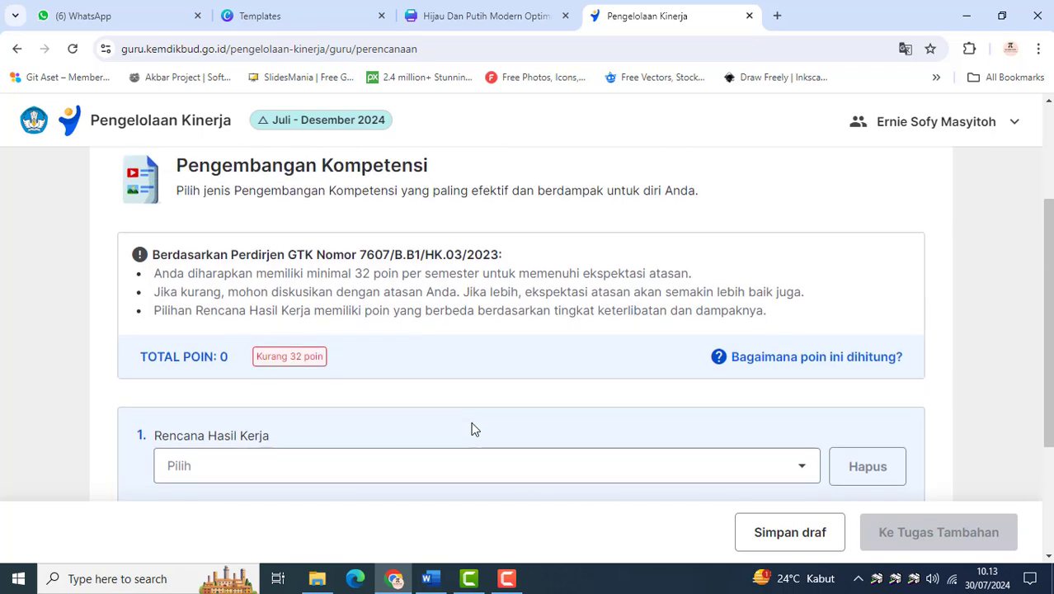
pyautogui.scroll(-2, 304, 322)
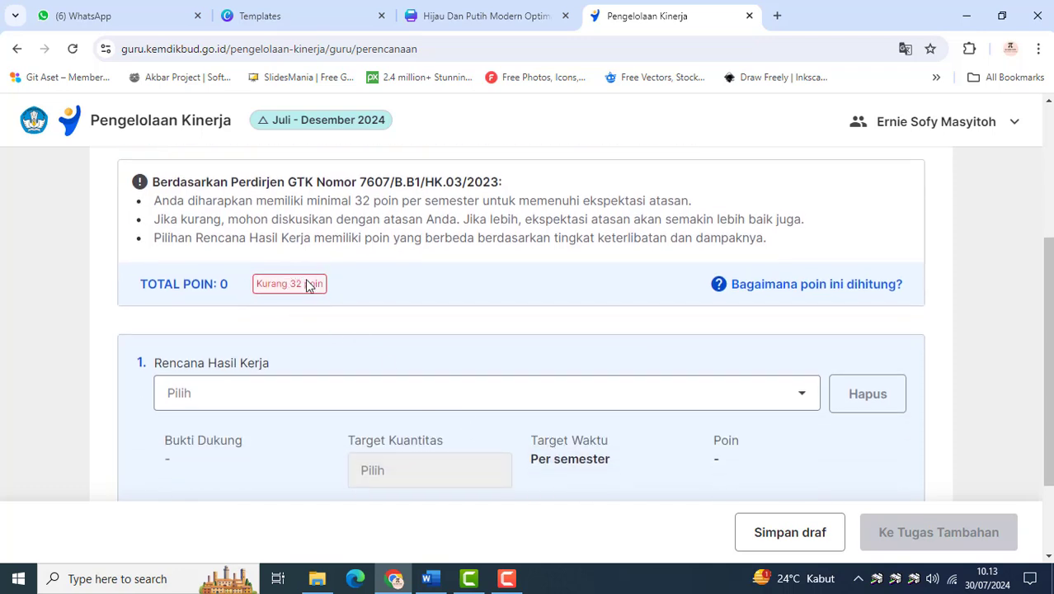
pyautogui.scroll(-1, 293, 323)
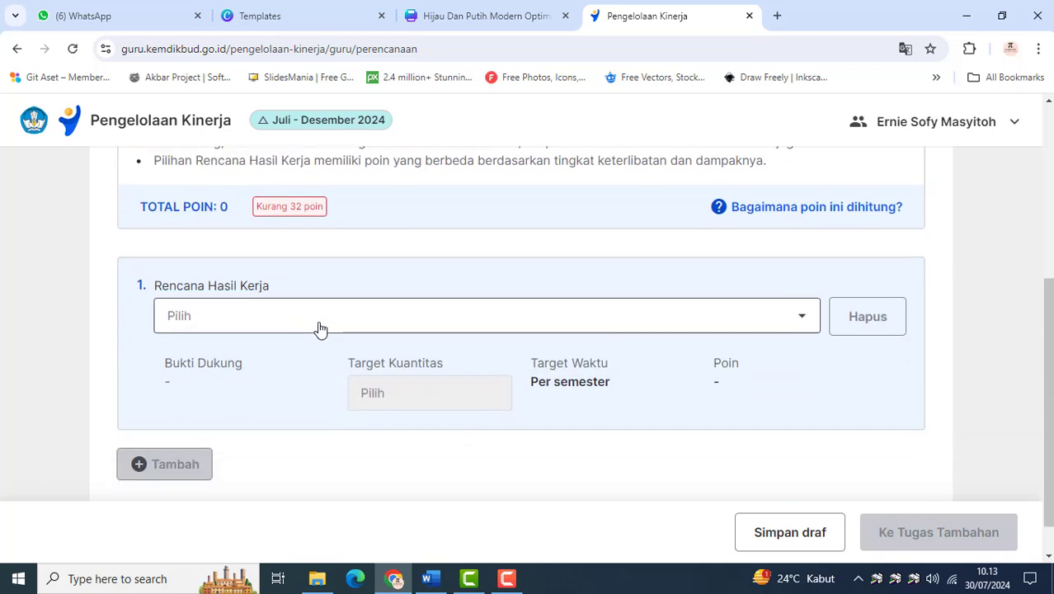
pyautogui.click(320, 328)
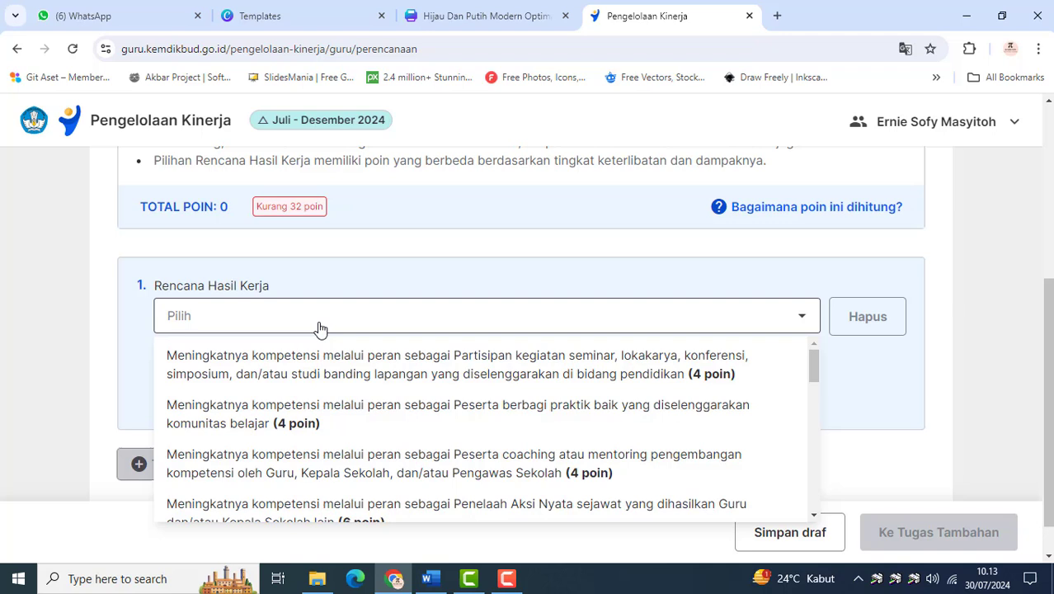
pyautogui.click(376, 370)
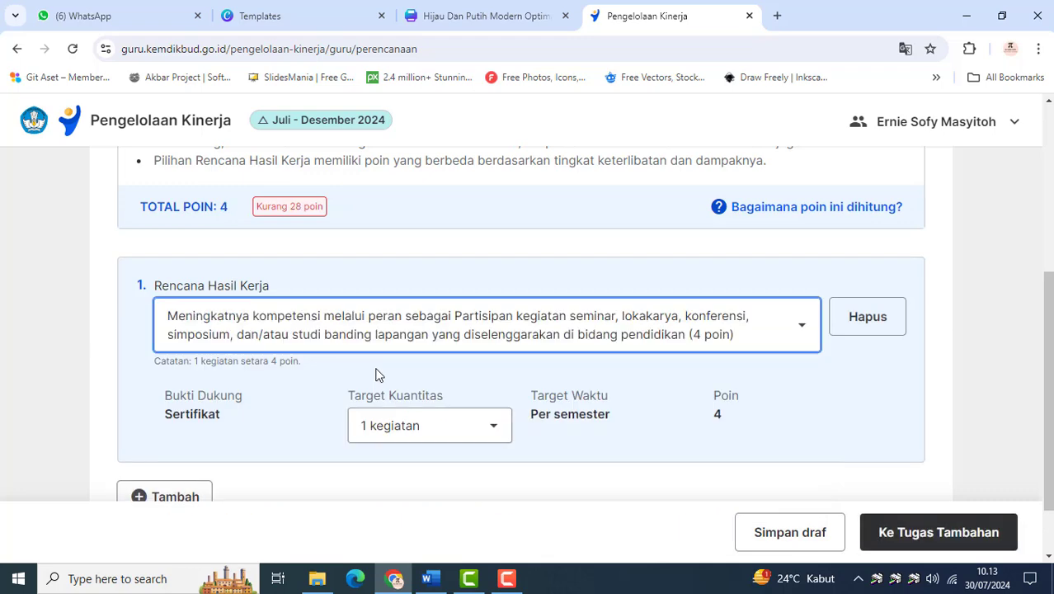
# Set the Target Kuantitas of the first Rencana Hasil Kerja to 8 kegiatan and check the total points
pyautogui.click(503, 430)
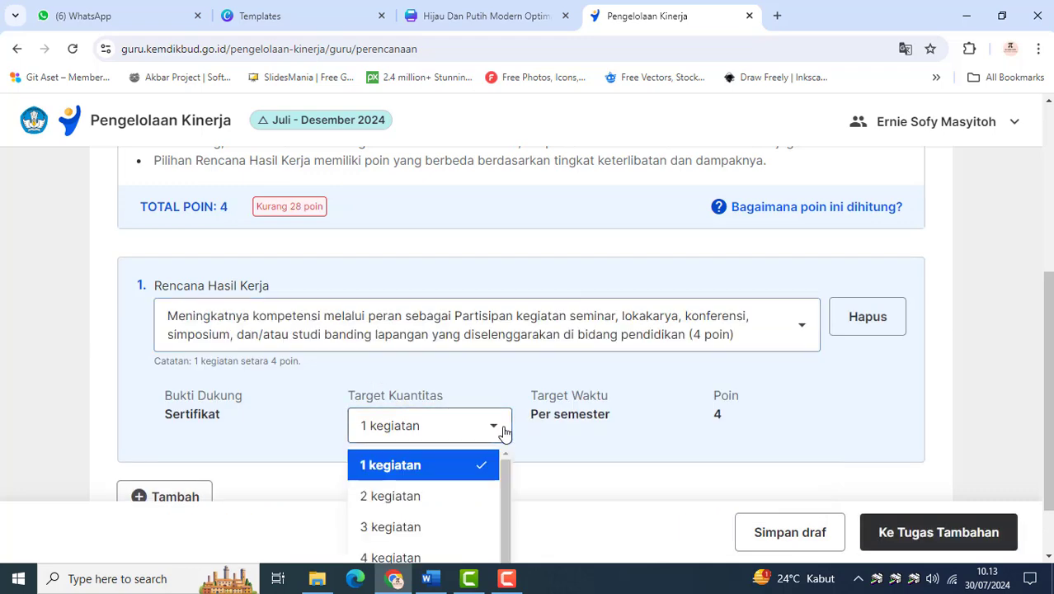
pyautogui.scroll(-2, 455, 475)
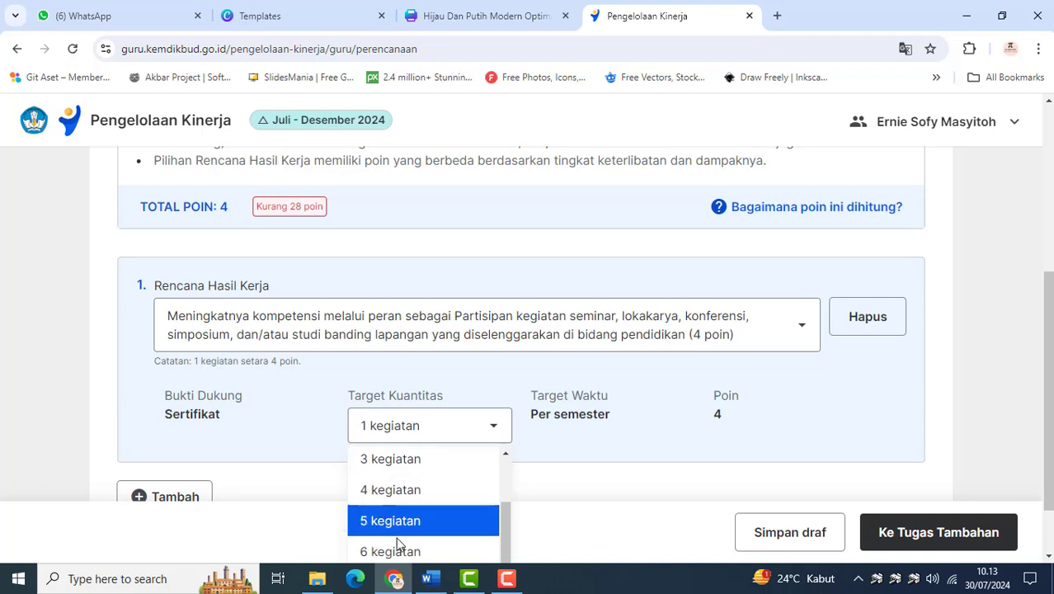
pyautogui.scroll(-1, 432, 540)
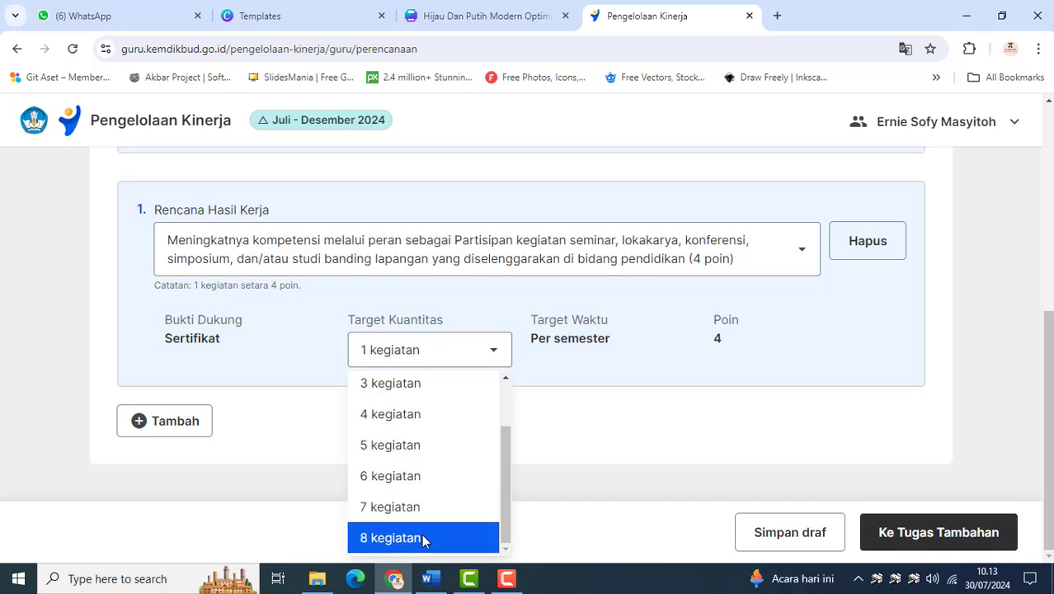
pyautogui.click(421, 537)
pyautogui.scroll(2, 438, 462)
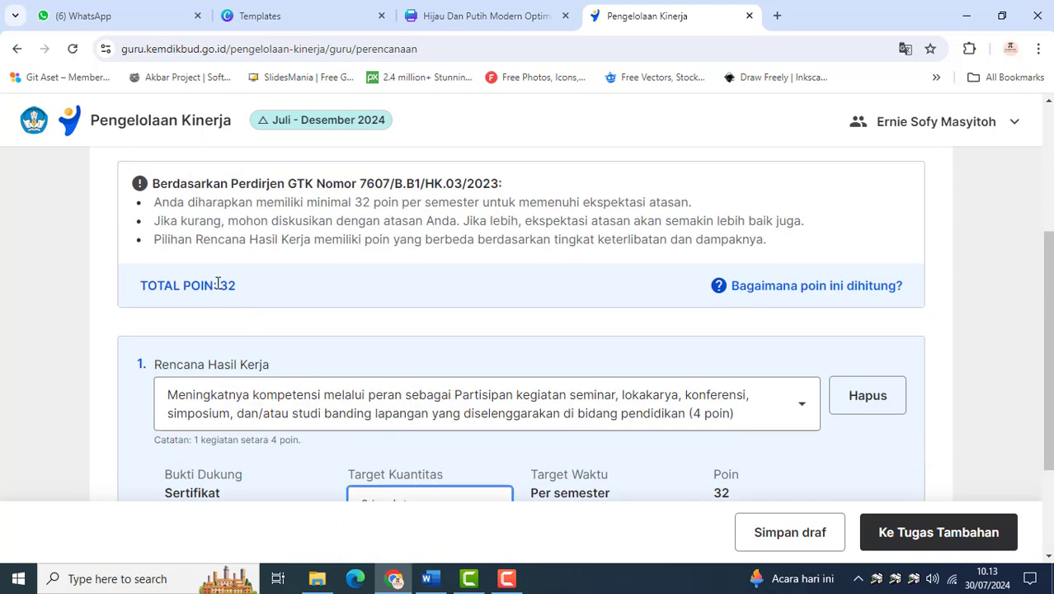
# Set the Target Kuantitas of the first Rencana Hasil Kerja to 6 kegiatan
pyautogui.scroll(-2, 225, 300)
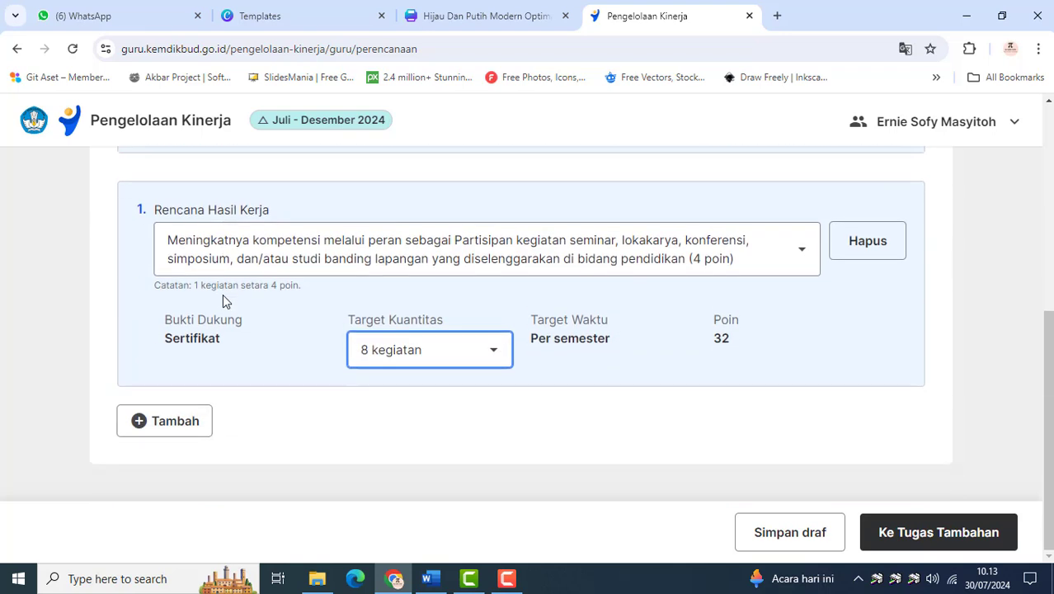
pyautogui.click(459, 352)
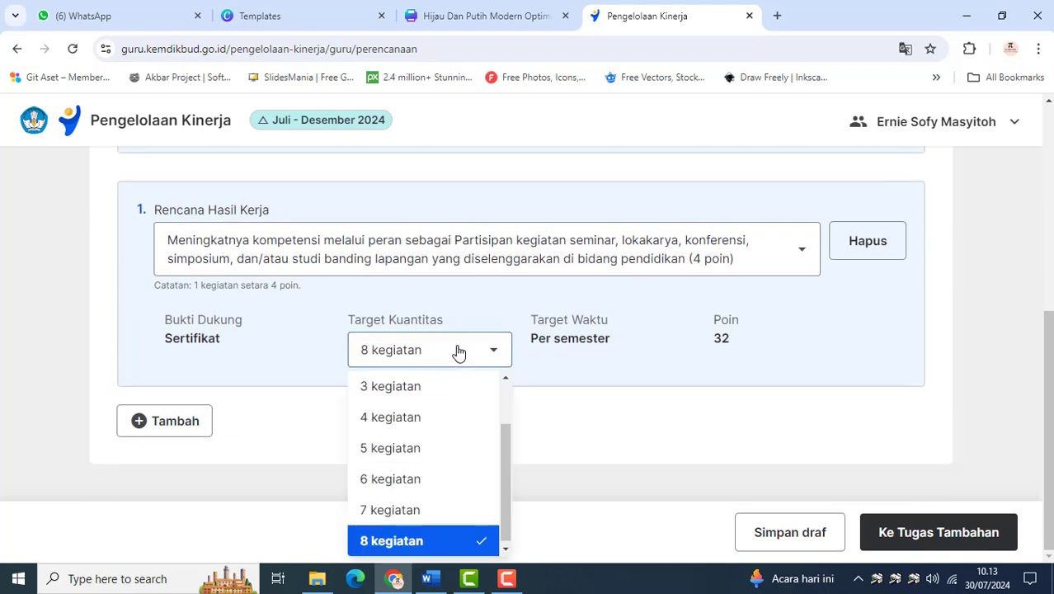
pyautogui.click(426, 479)
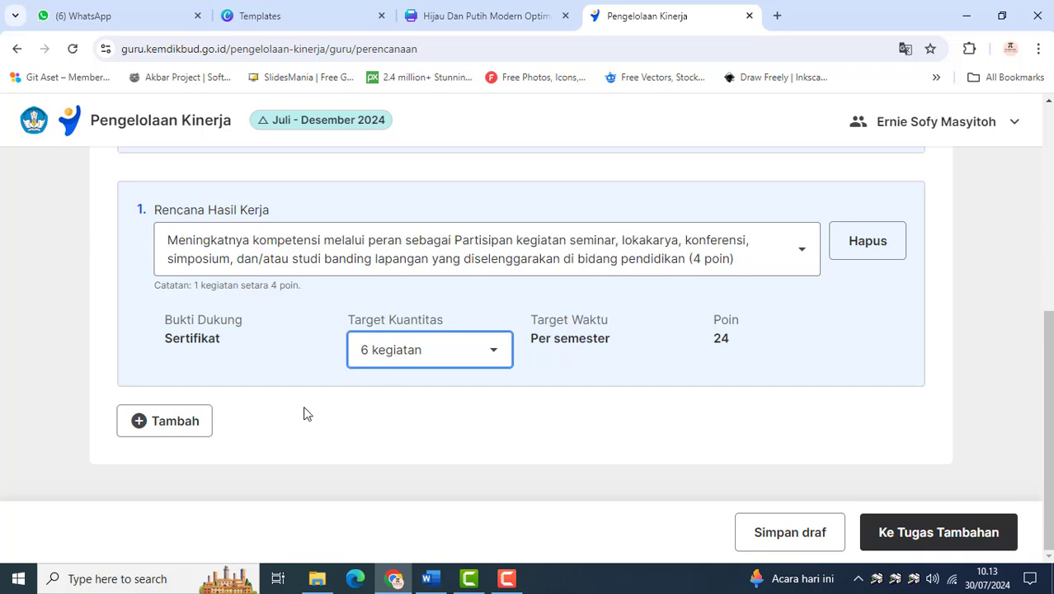
# Add a second Rencana Hasil Kerja entry and open its list of choices
pyautogui.click(183, 423)
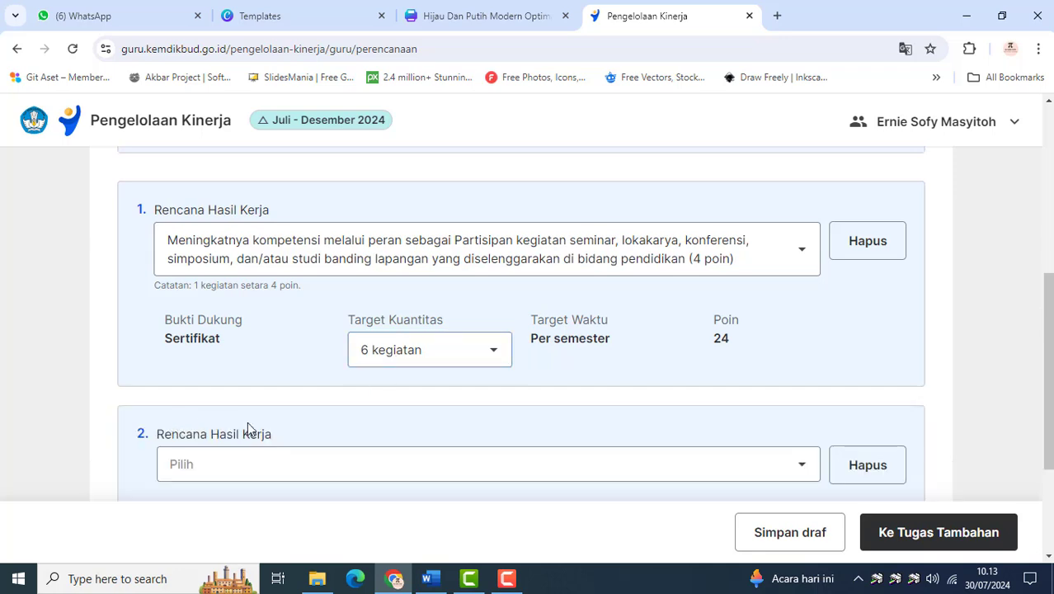
pyautogui.scroll(-2, 247, 429)
pyautogui.click(774, 268)
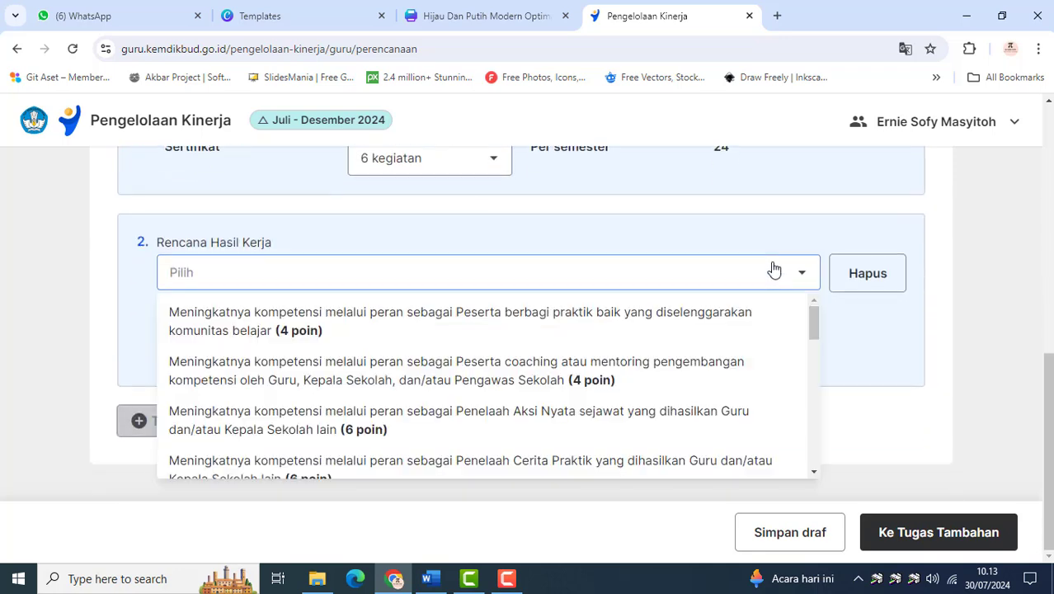
# Review the roles and point values offered for the second Rencana Hasil Kerja
pyautogui.scroll(-3, 408, 363)
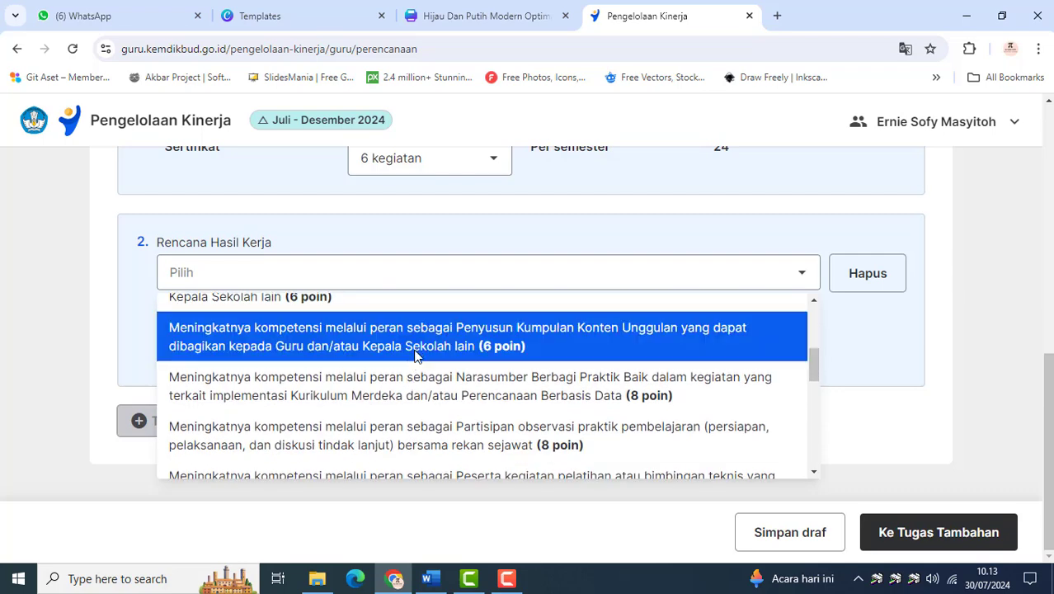
pyautogui.scroll(-1, 425, 378)
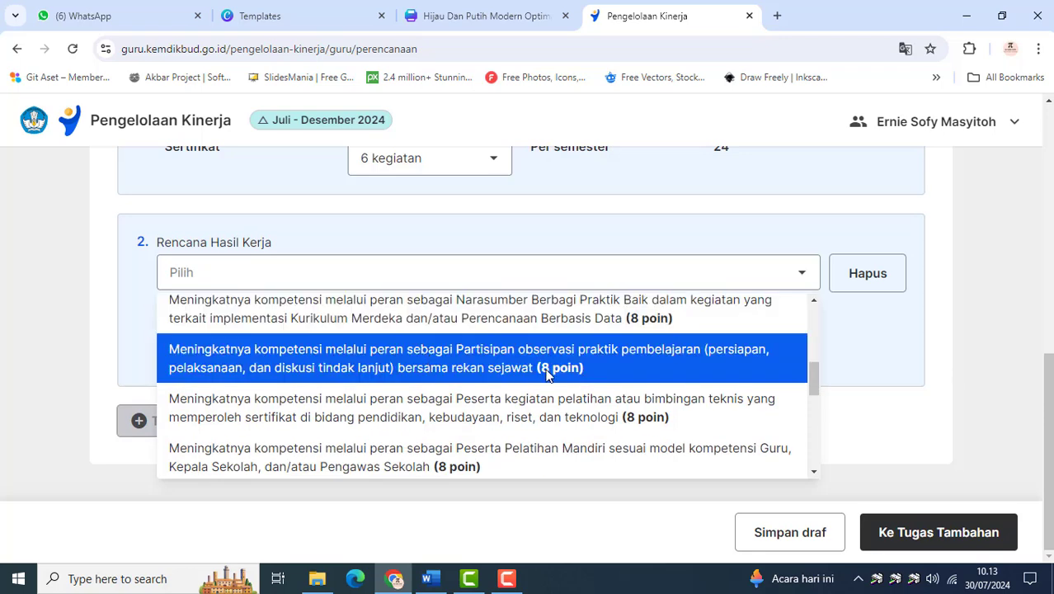
pyautogui.scroll(-1, 445, 404)
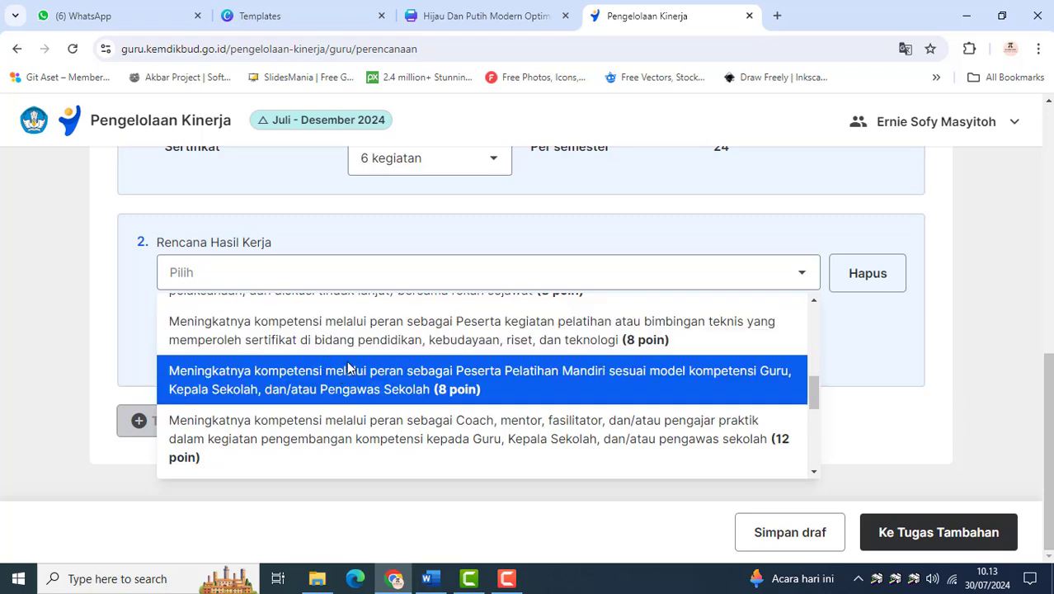
pyautogui.scroll(-1, 375, 375)
pyautogui.scroll(1, 373, 375)
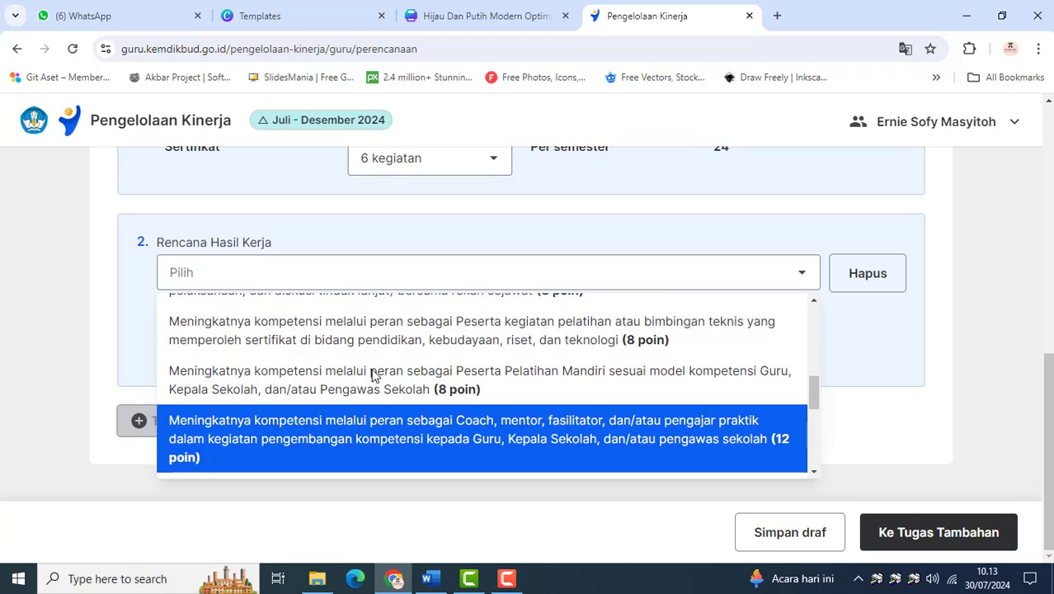
pyautogui.scroll(-1, 520, 396)
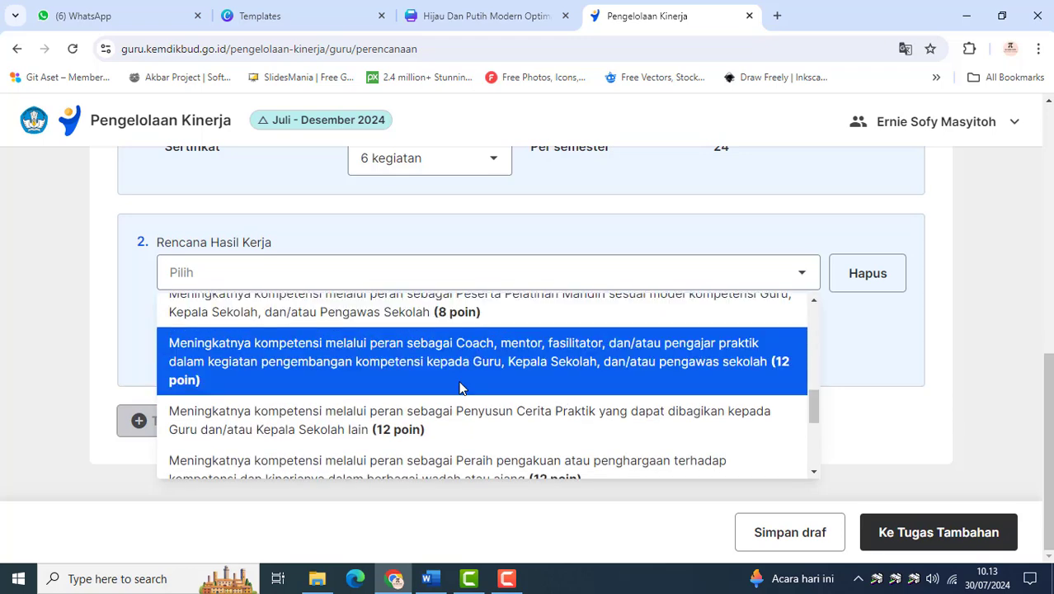
pyautogui.scroll(-2, 460, 387)
pyautogui.scroll(-1, 460, 387)
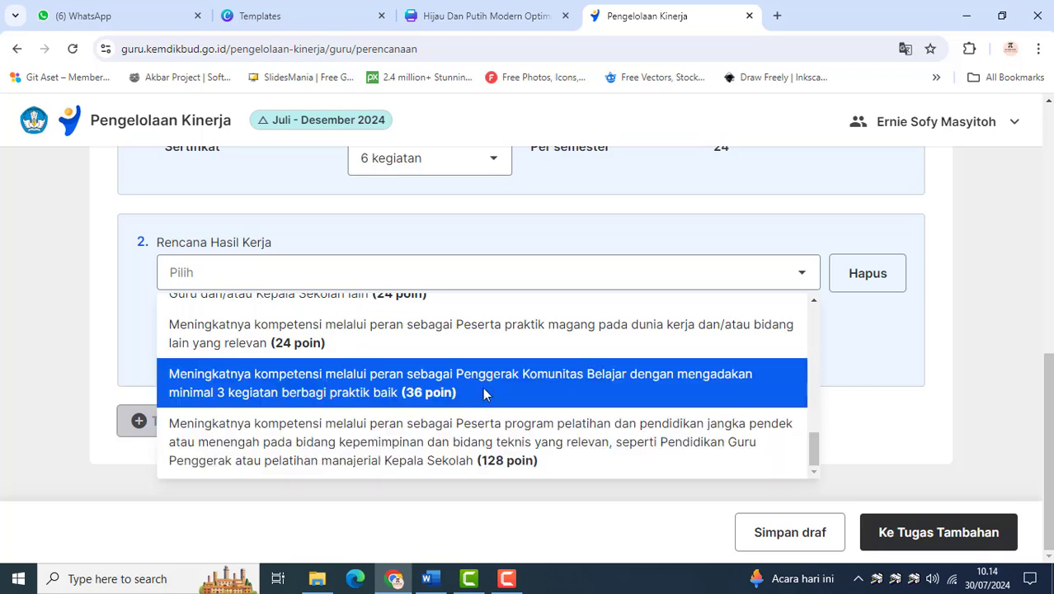
pyautogui.scroll(1, 481, 384)
pyautogui.scroll(3, 495, 404)
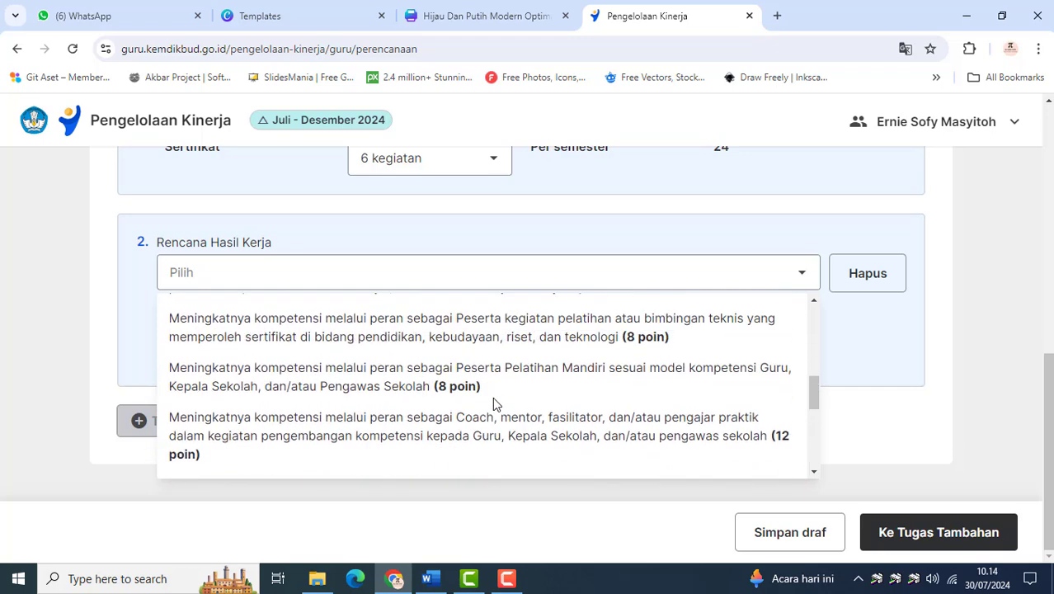
pyautogui.scroll(1, 494, 404)
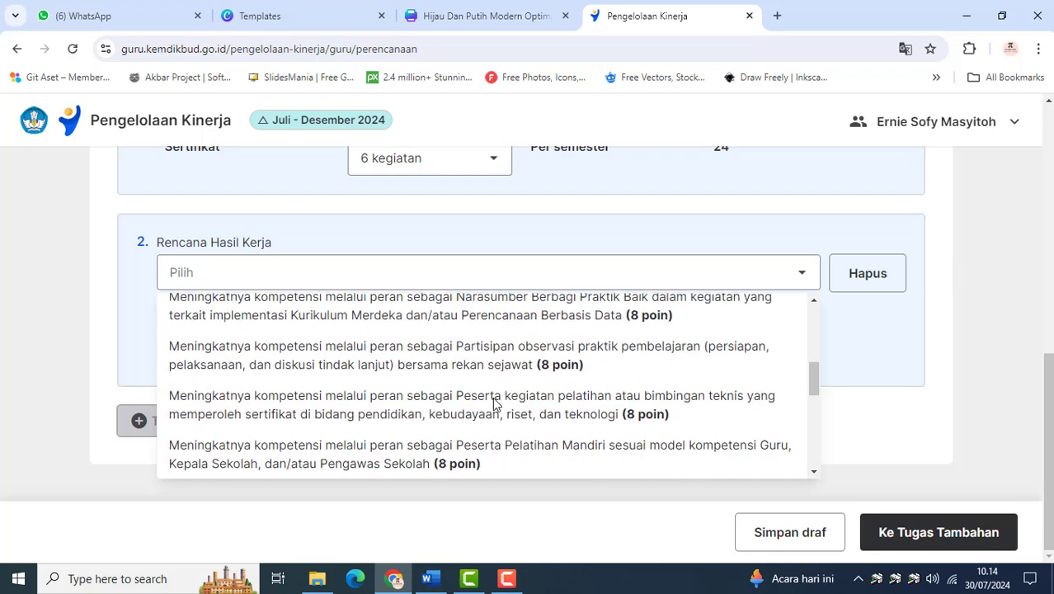
pyautogui.scroll(2, 494, 404)
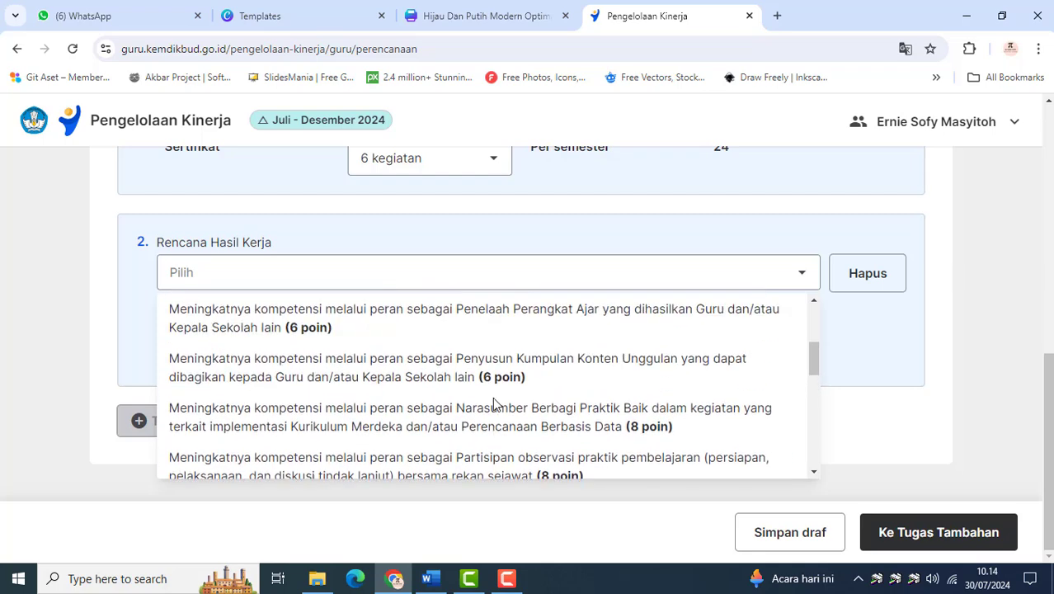
pyautogui.scroll(1, 495, 404)
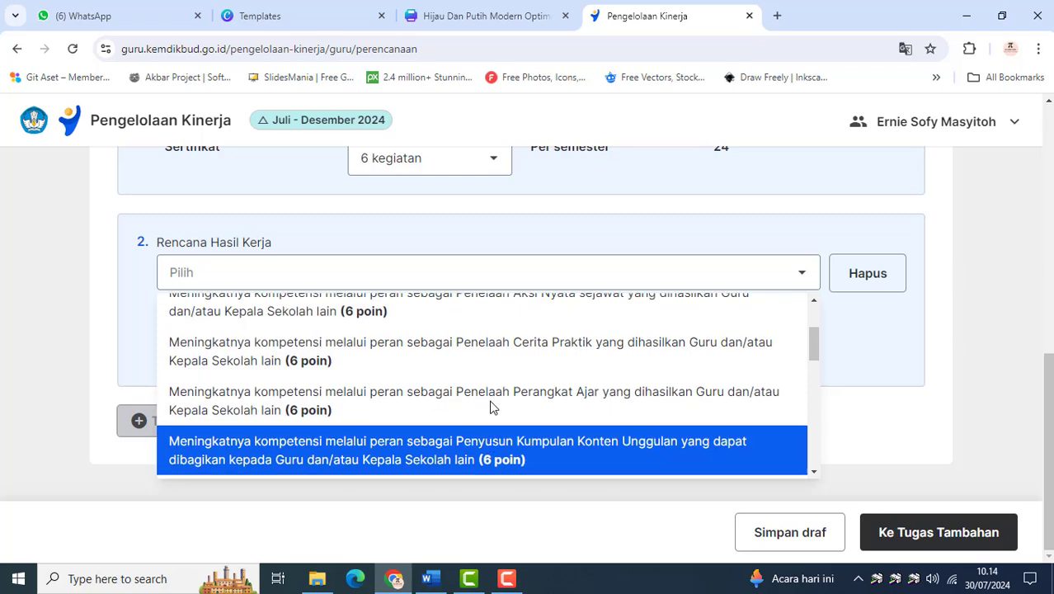
pyautogui.scroll(1, 441, 395)
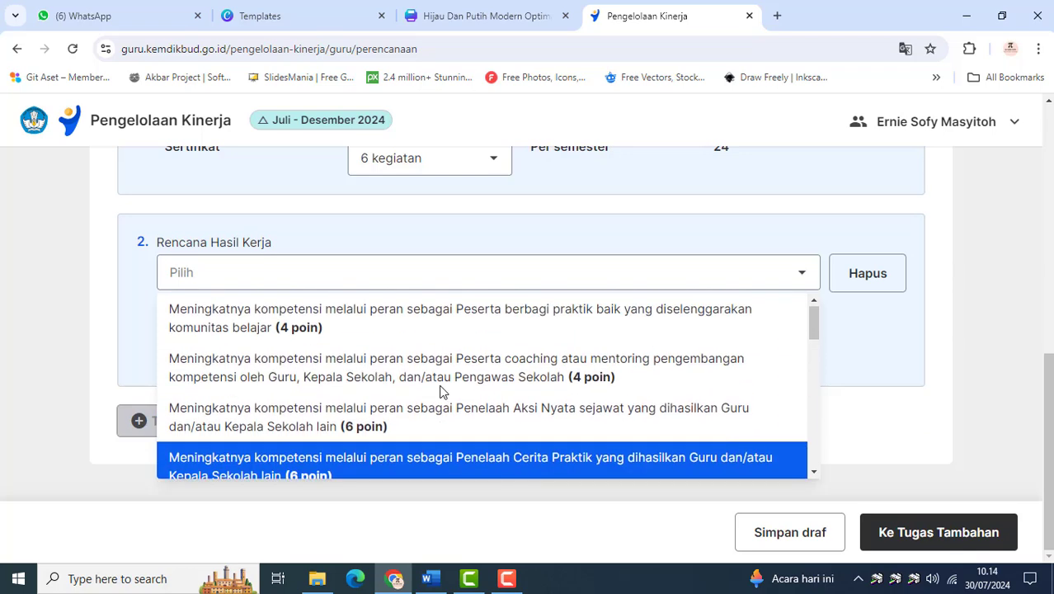
# Set the second Rencana Hasil Kerja to the 4-point Peserta berbagi praktik baik yang diselenggarakan komunitas belajar, with a Target Kuantitas of 2 kegiatan
pyautogui.click(305, 332)
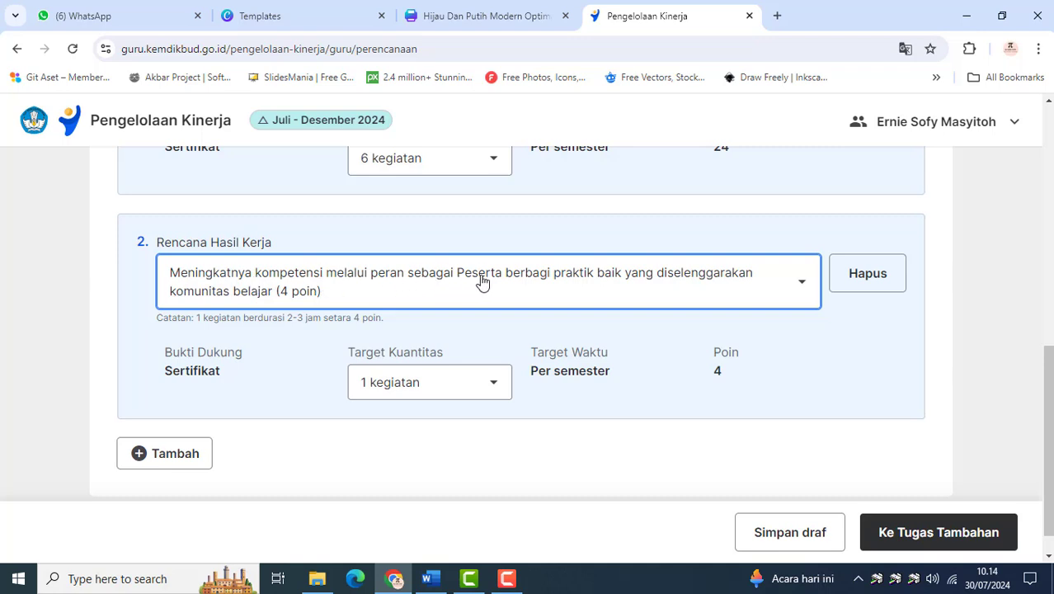
pyautogui.click(492, 388)
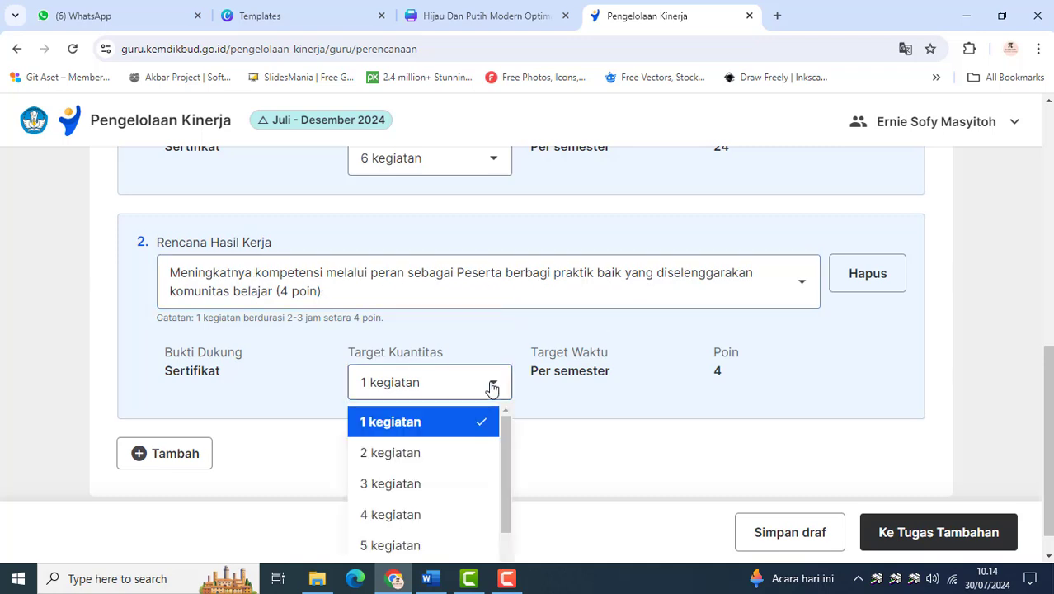
pyautogui.click(442, 451)
# Check the total points against both Rencana Hasil Kerja entries and continue to Tugas Tambahan
pyautogui.scroll(3, 562, 363)
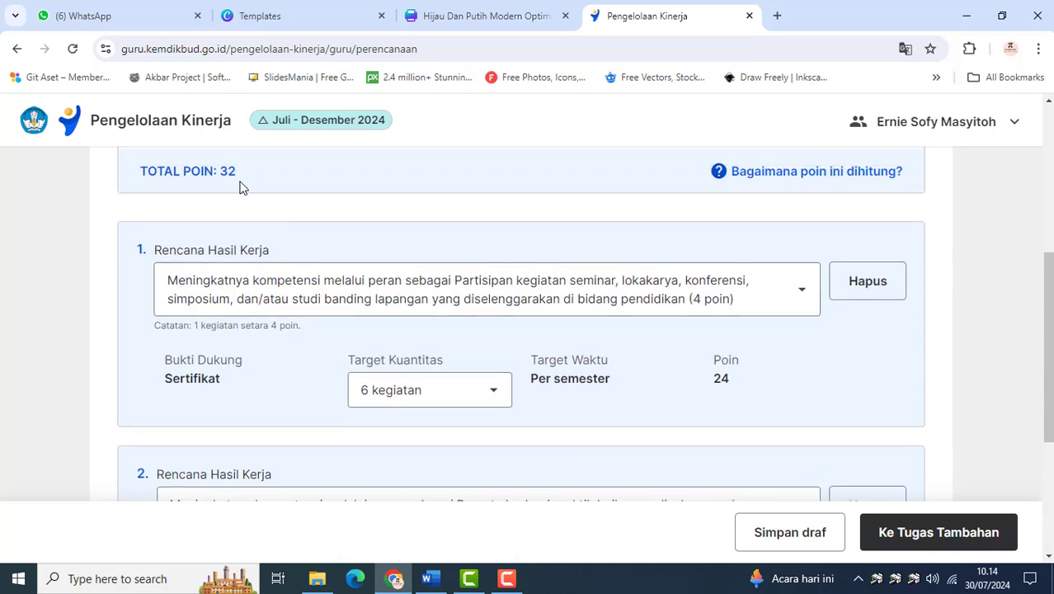
pyautogui.scroll(-1, 234, 225)
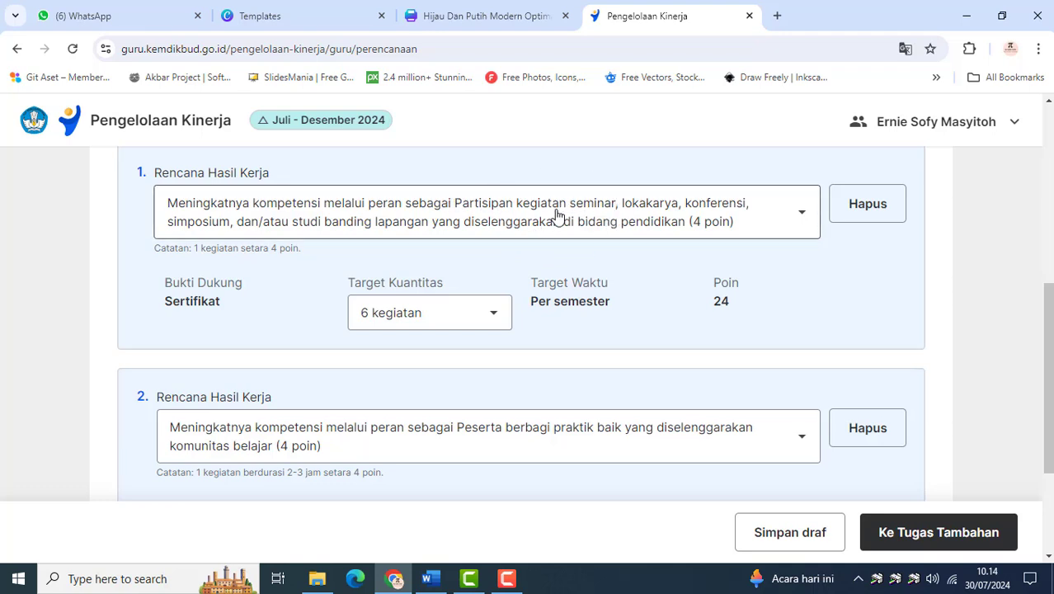
pyautogui.scroll(-2, 400, 327)
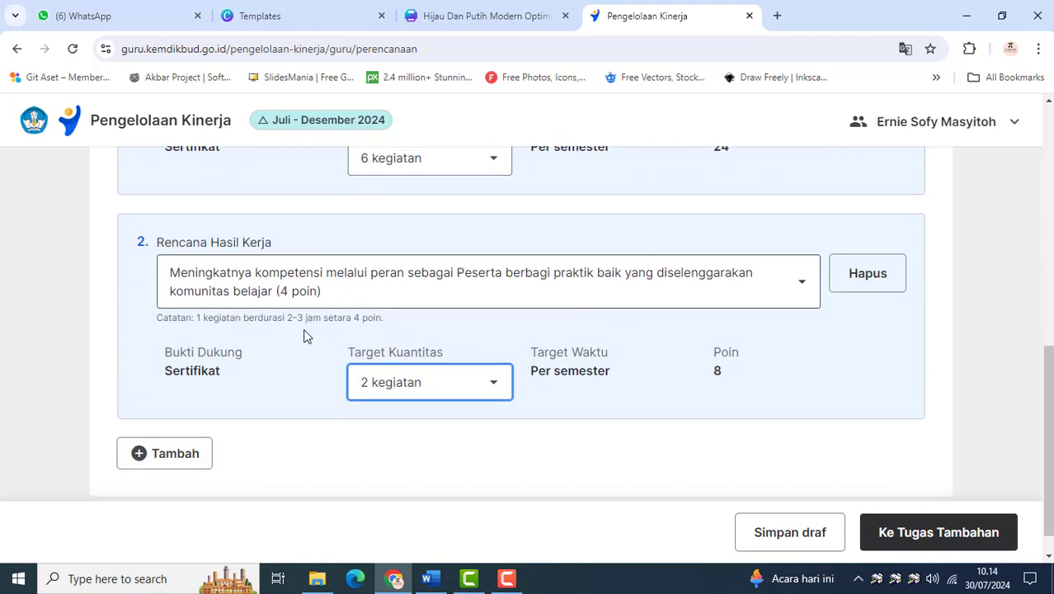
pyautogui.scroll(5, 468, 402)
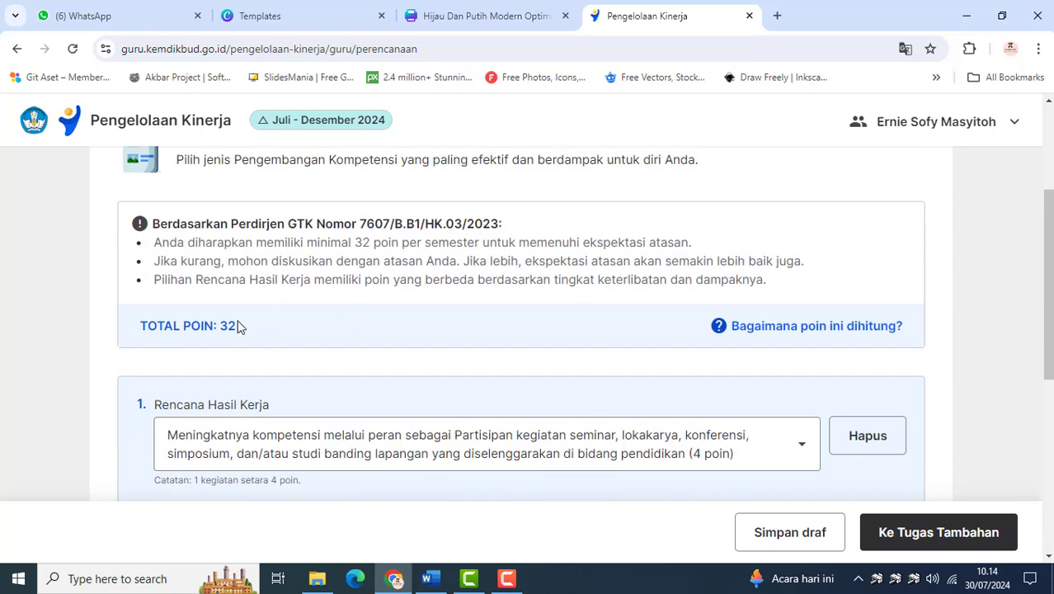
pyautogui.scroll(-5, 238, 327)
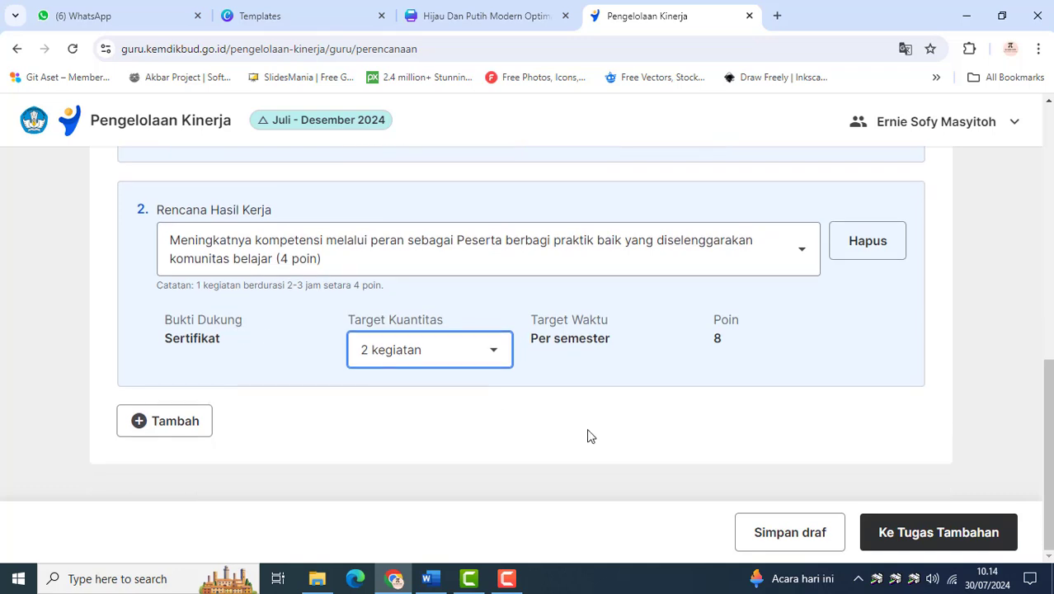
pyautogui.click(902, 531)
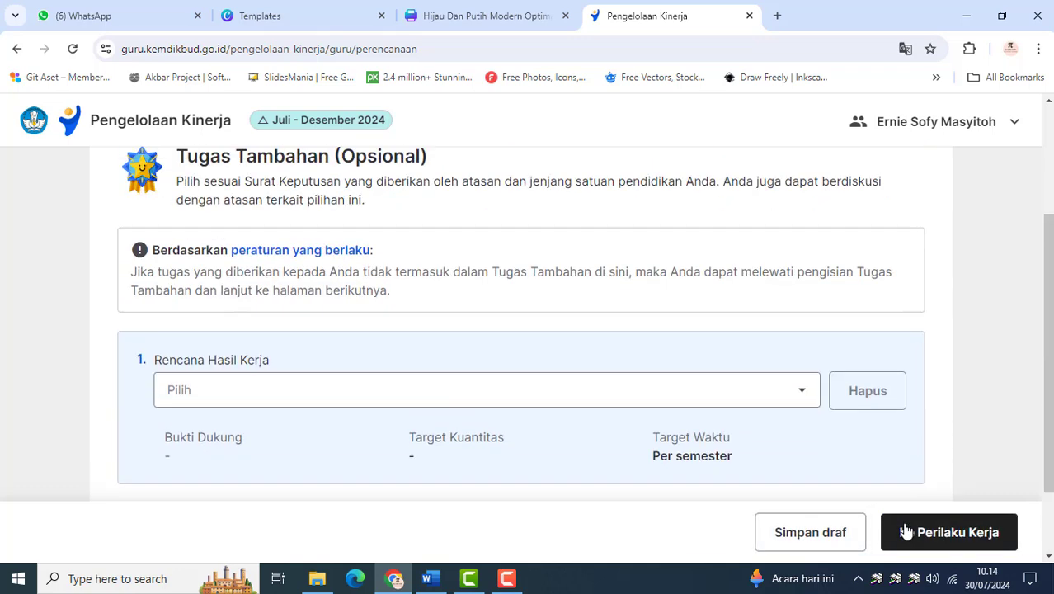
# Review the optional Tugas Tambahan choices, leave Rencana Hasil Kerja unselected and continue to Perilaku Kerja
pyautogui.scroll(-1, 447, 421)
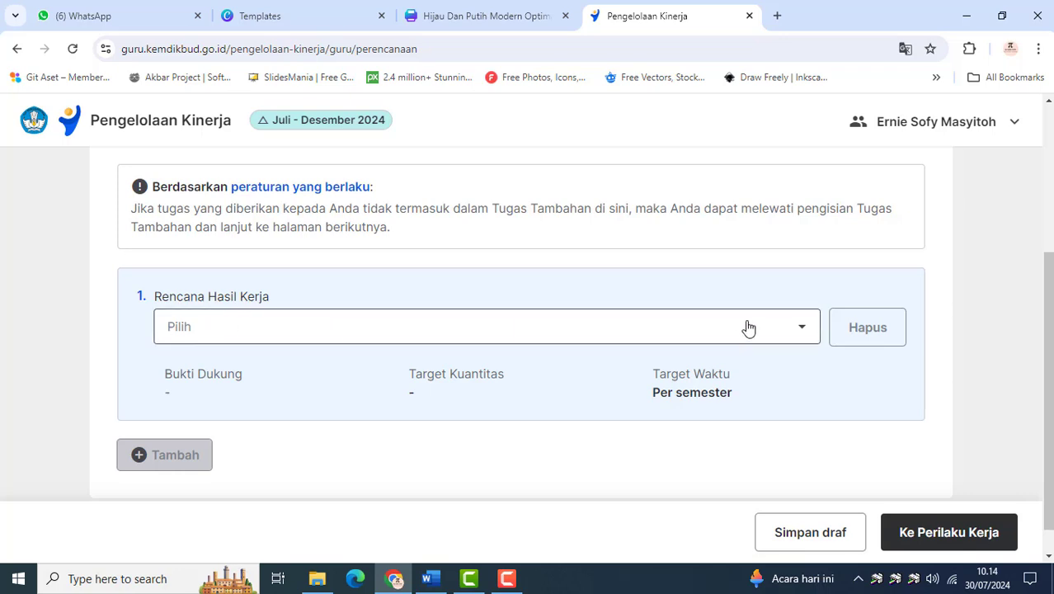
pyautogui.click(801, 336)
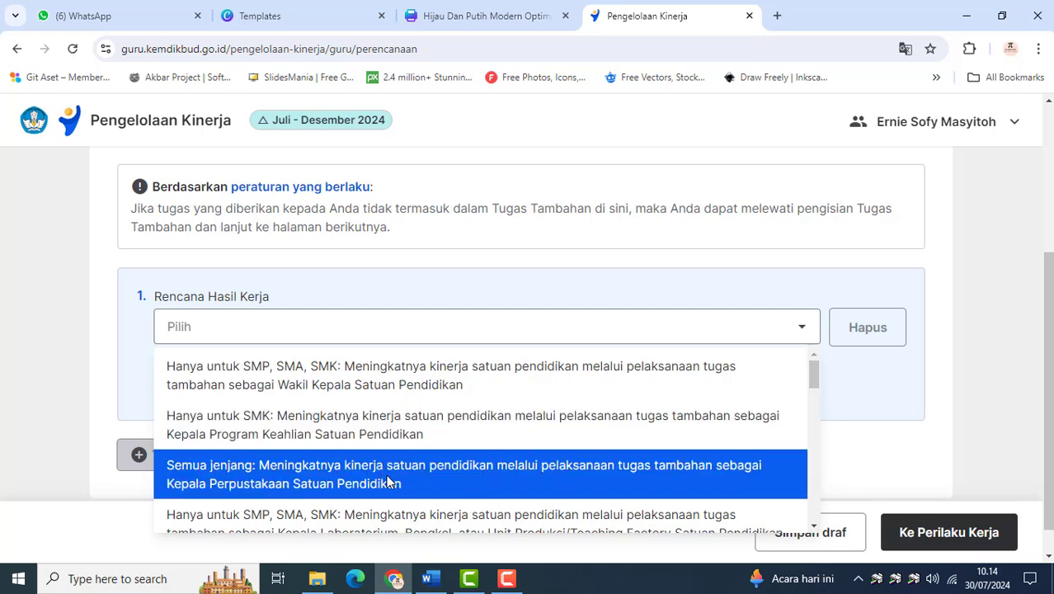
pyautogui.scroll(-1, 387, 483)
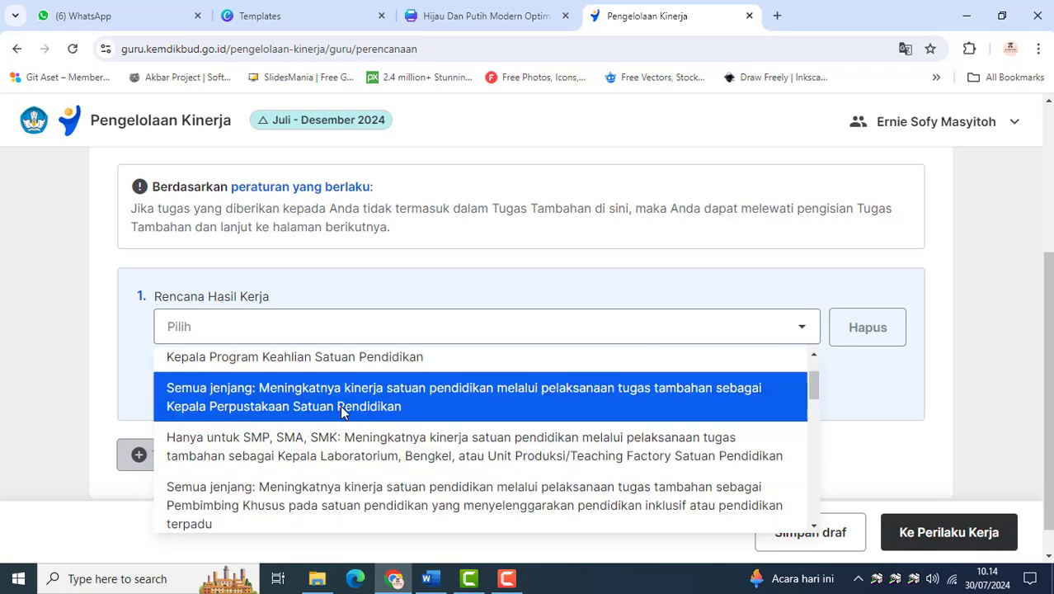
pyautogui.scroll(-1, 387, 474)
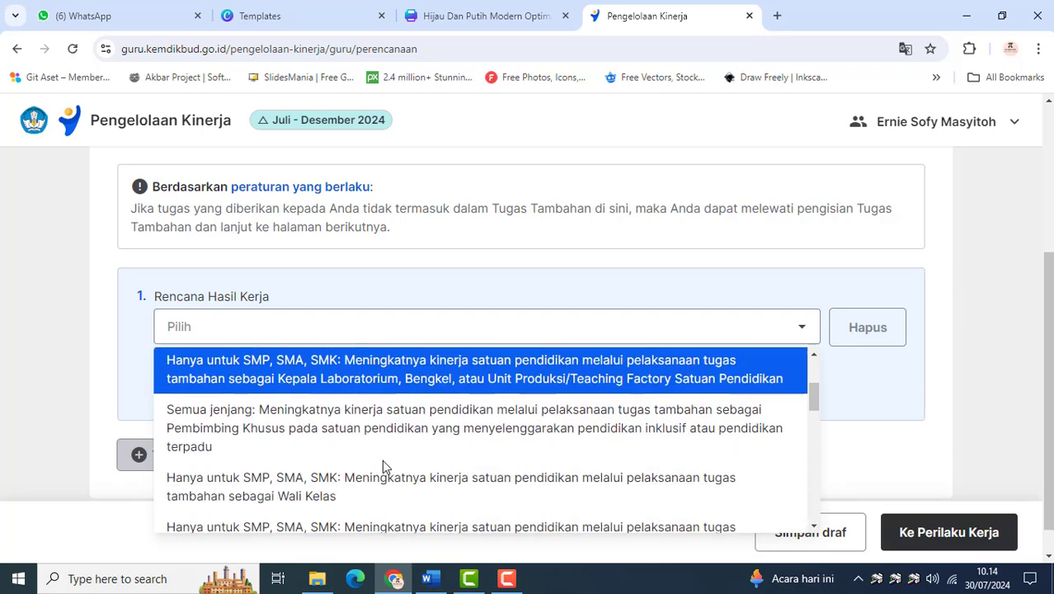
pyautogui.click(891, 395)
pyautogui.scroll(-1, 552, 397)
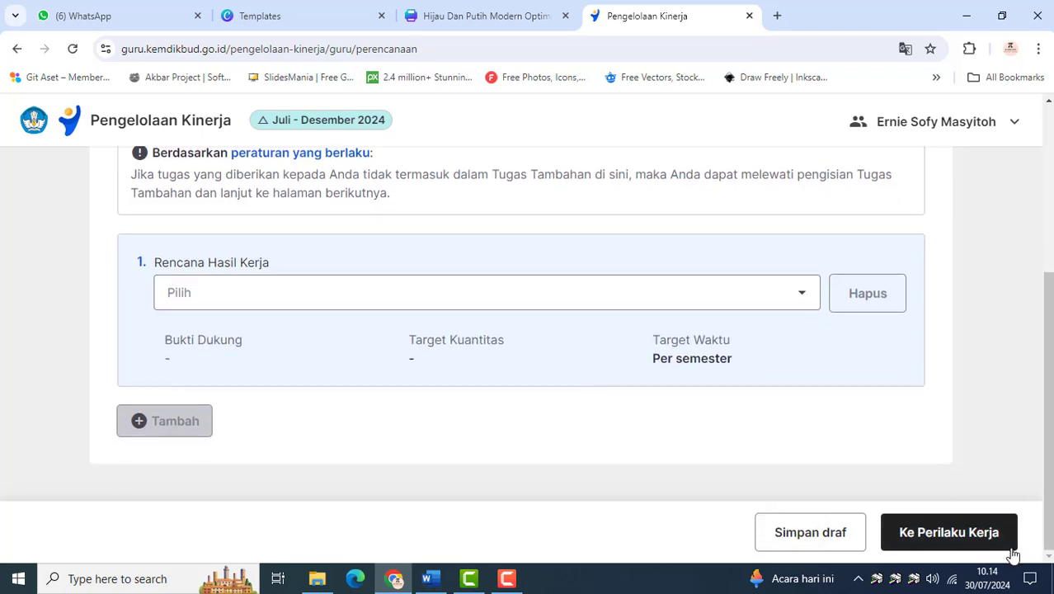
pyautogui.click(933, 544)
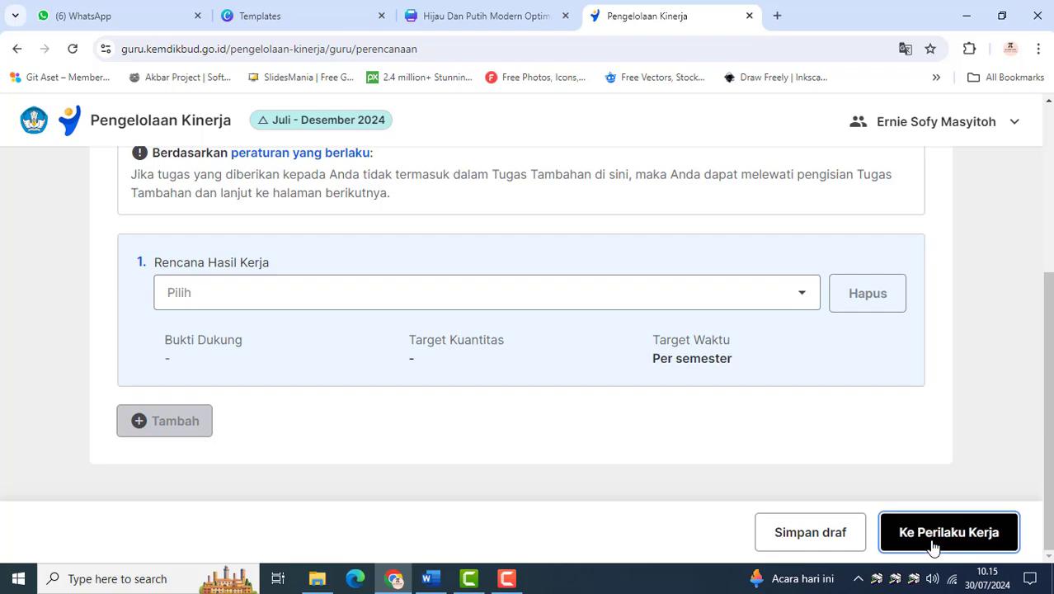
# Set the first aspect's Indikator Perilaku to Memahami kebutuhan peserta didik dan berusaha memenuhinya, with Perwujudan Perilaku Mengidentifikasi kebutuhan peserta didik secara proaktif
pyautogui.scroll(-2, 456, 394)
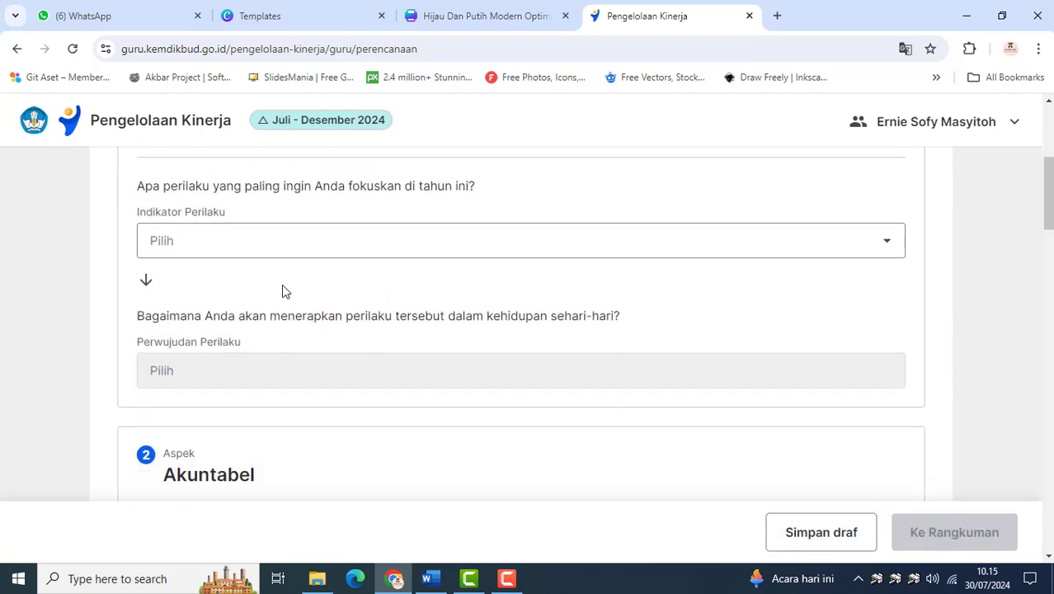
pyautogui.scroll(3, 281, 289)
pyautogui.scroll(-2, 280, 290)
pyautogui.scroll(-1, 278, 291)
pyautogui.click(284, 255)
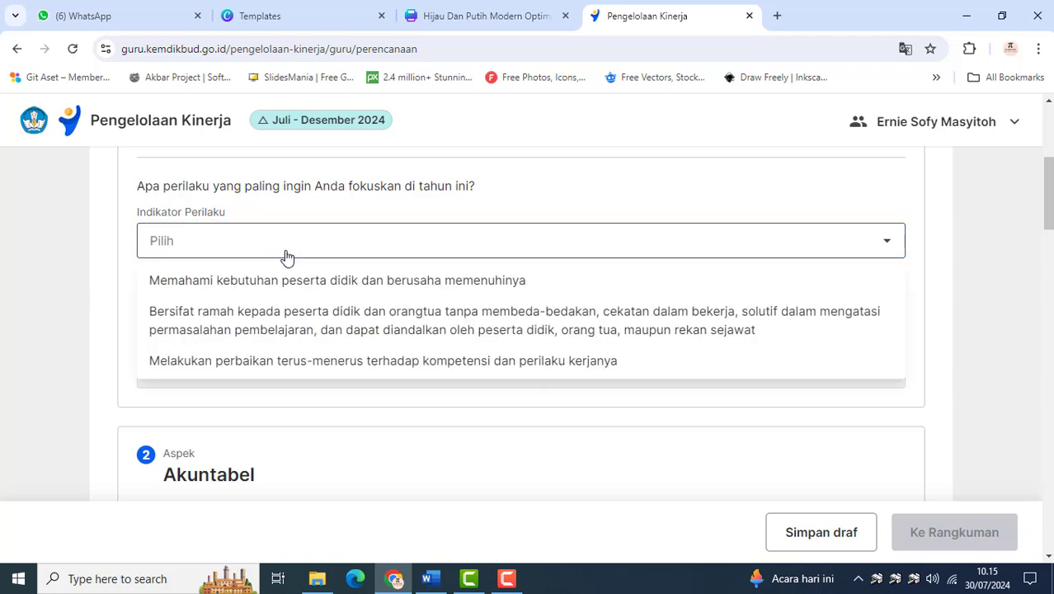
pyautogui.click(285, 280)
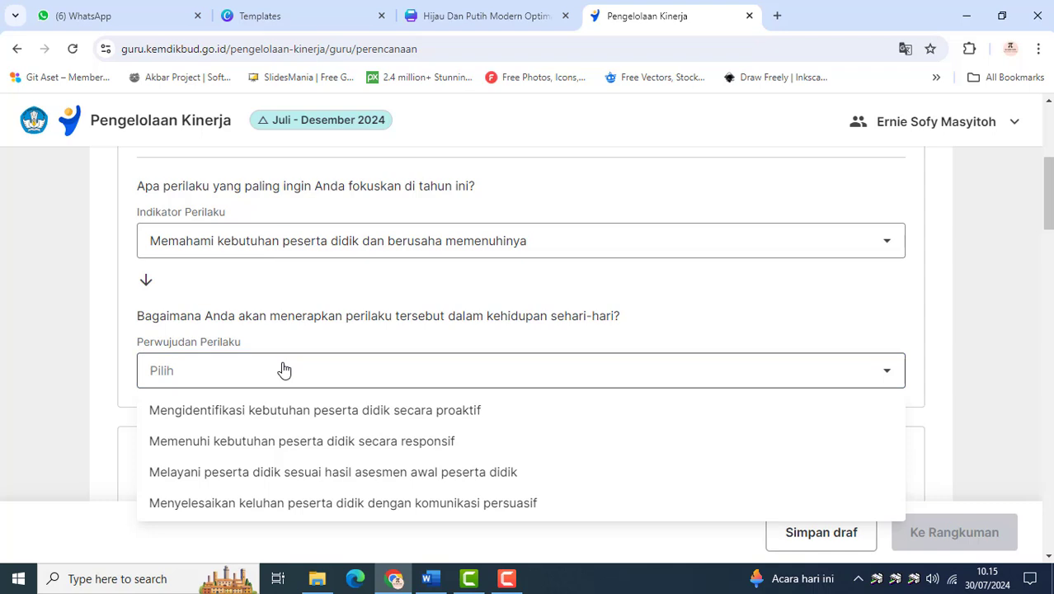
pyautogui.click(299, 410)
# Set Akuntabel's Indikator Perilaku to Tidak menyalahgunakan kewenangan jabatannya demi keuntungan pribadi, with Perwujudan Perilaku Menghindari situasi yang menimbulkan konflik kepentingan pribadi
pyautogui.scroll(-3, 299, 422)
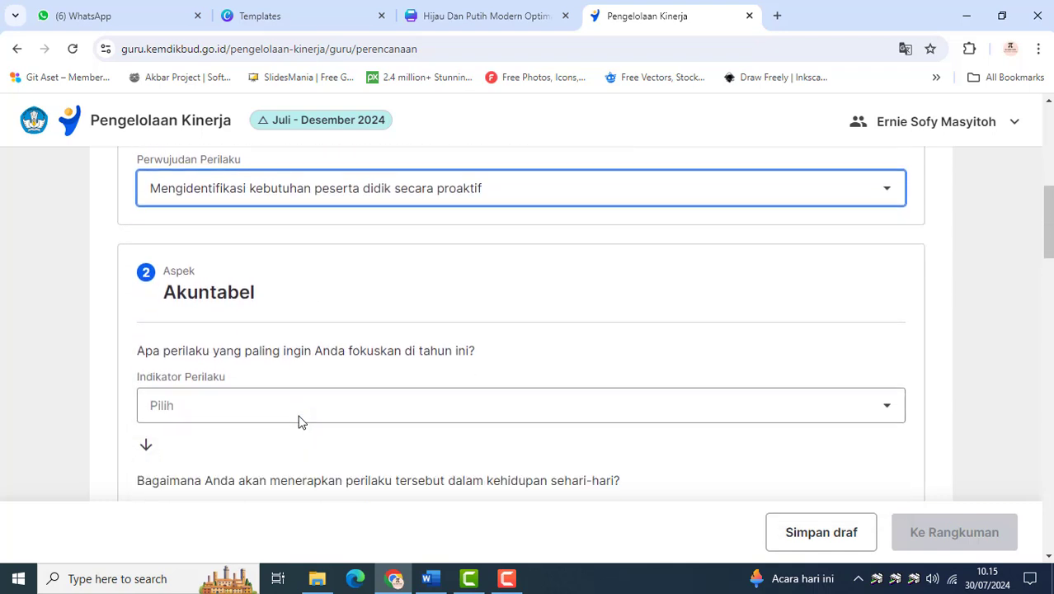
pyautogui.scroll(-2, 300, 421)
pyautogui.click(271, 282)
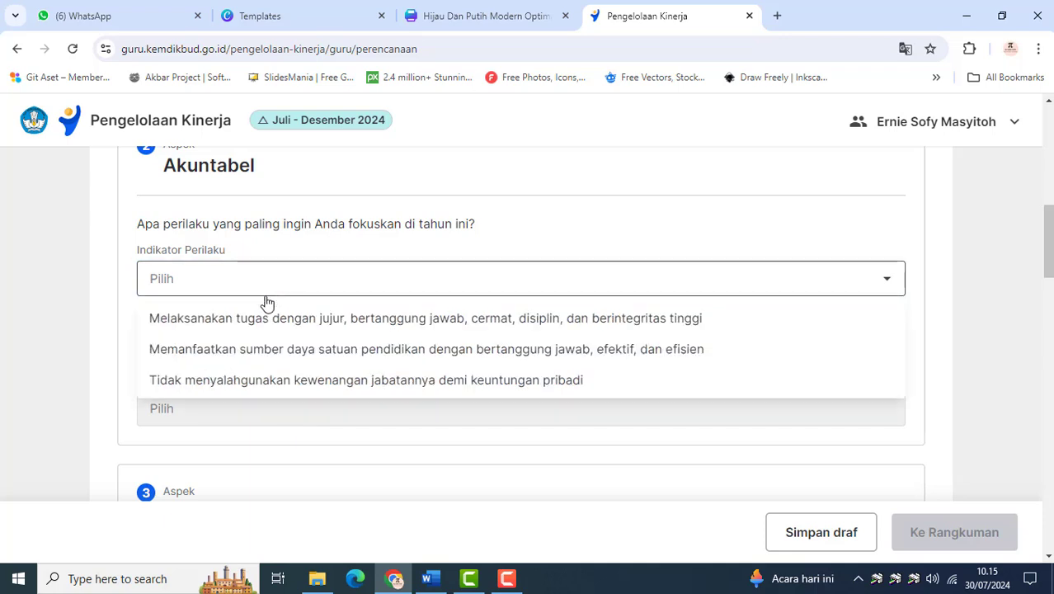
pyautogui.click(266, 382)
pyautogui.click(279, 423)
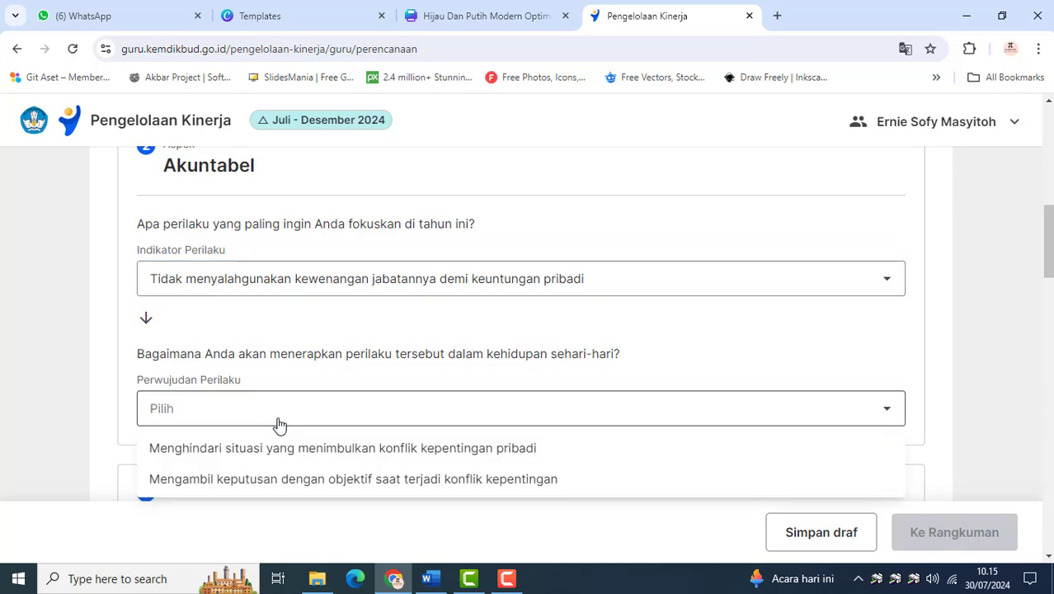
pyautogui.scroll(-1, 279, 424)
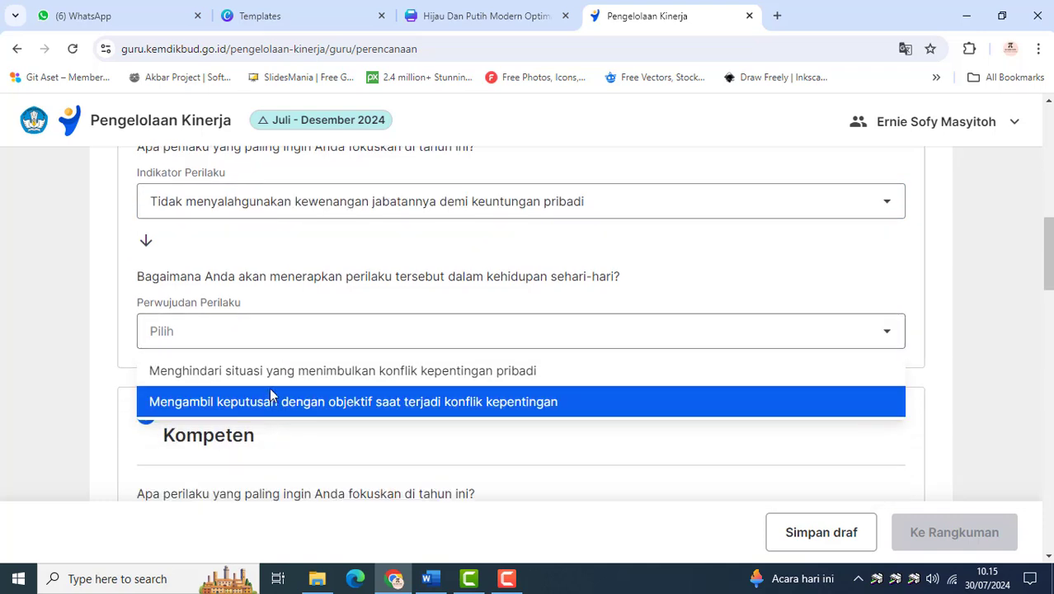
pyautogui.click(276, 383)
# Set Kompeten's Indikator Perilaku to Membantu peserta didik, rekan sejawat, dan orang lain untuk saling belajar, with Perwujudan Perilaku Memberikan kesempatan orang lain untuk menyampaikan pendapat
pyautogui.scroll(-3, 276, 385)
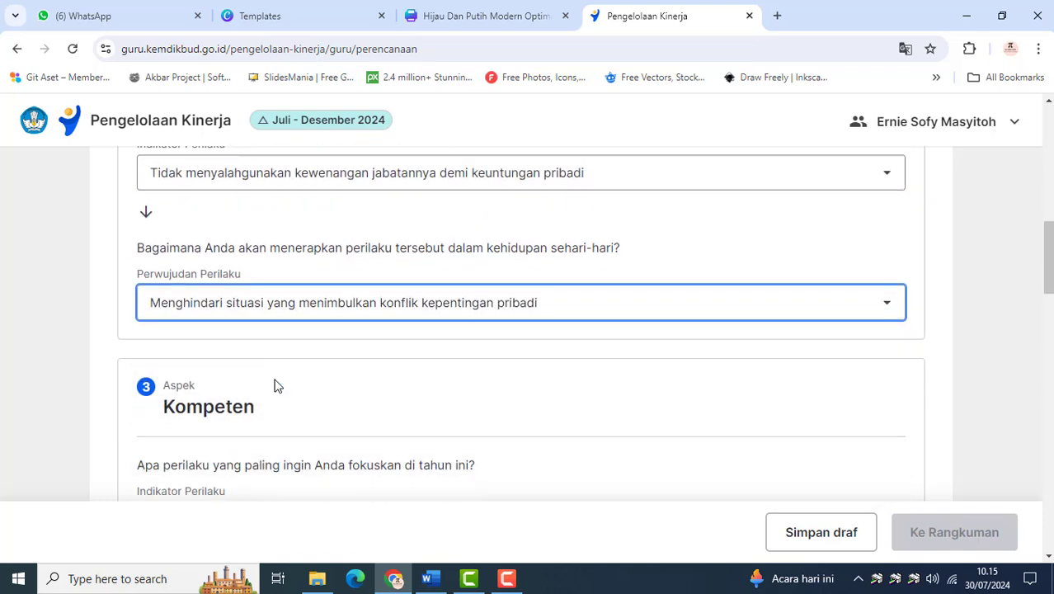
pyautogui.scroll(1, 278, 386)
pyautogui.scroll(-1, 263, 347)
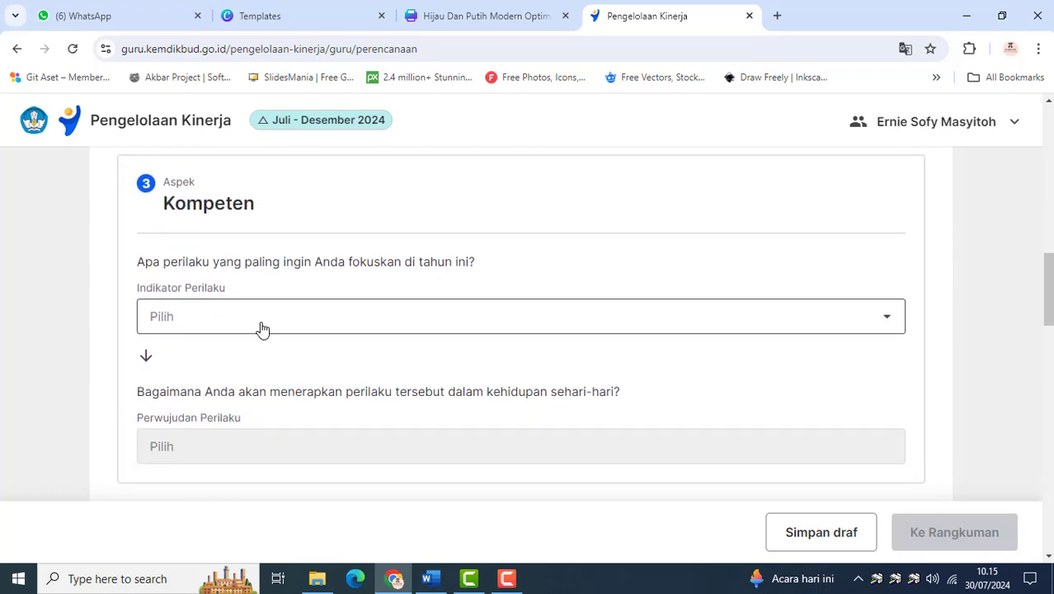
pyautogui.click(261, 325)
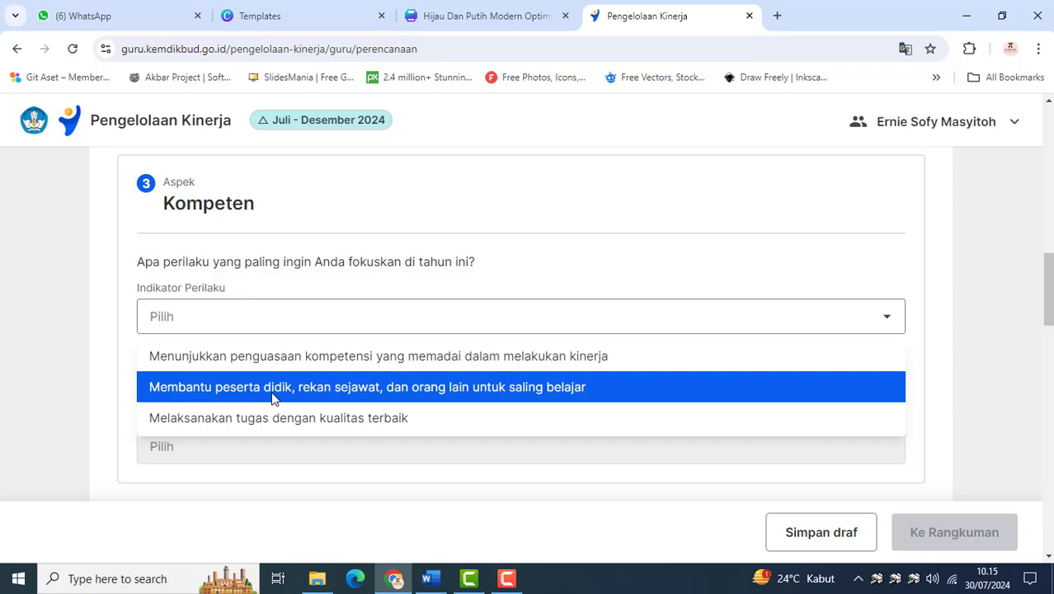
pyautogui.click(272, 397)
pyautogui.scroll(-2, 271, 396)
pyautogui.click(281, 305)
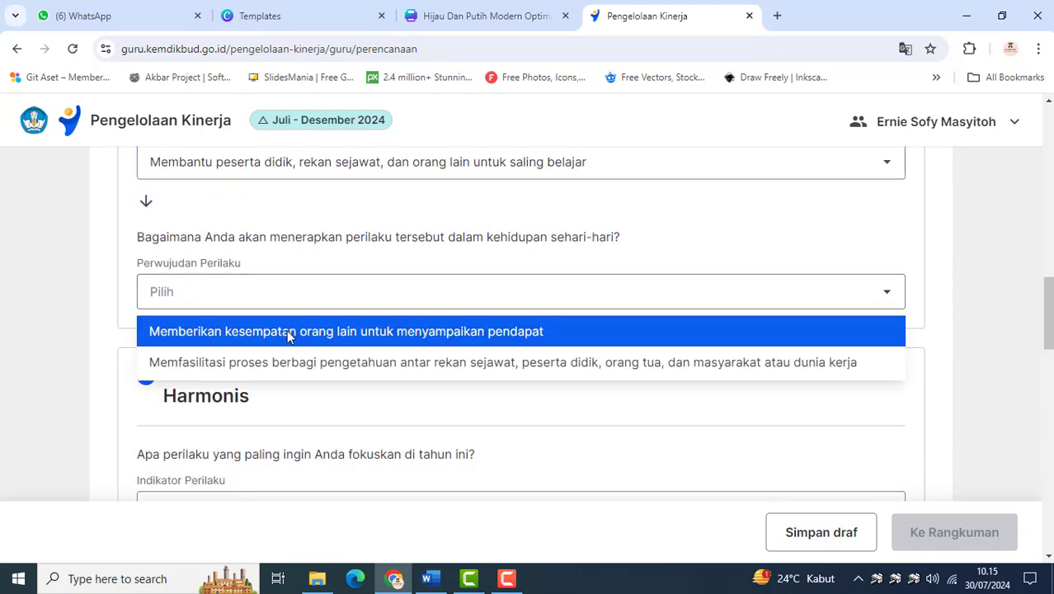
pyautogui.click(288, 334)
# Set Harmonis's Indikator Perilaku to Mampu membangun lingkungan pembelajaran yang kondusif, with Perwujudan Perilaku Menghindari diskusi yang berpotensi menimbulkan konflik SARA
pyautogui.scroll(-3, 288, 334)
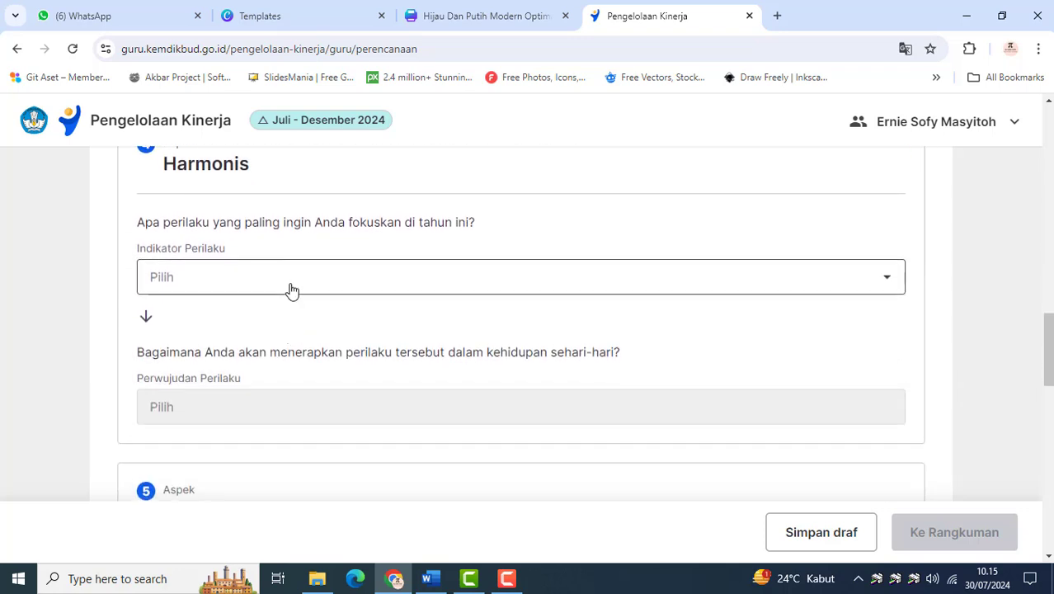
pyautogui.click(290, 287)
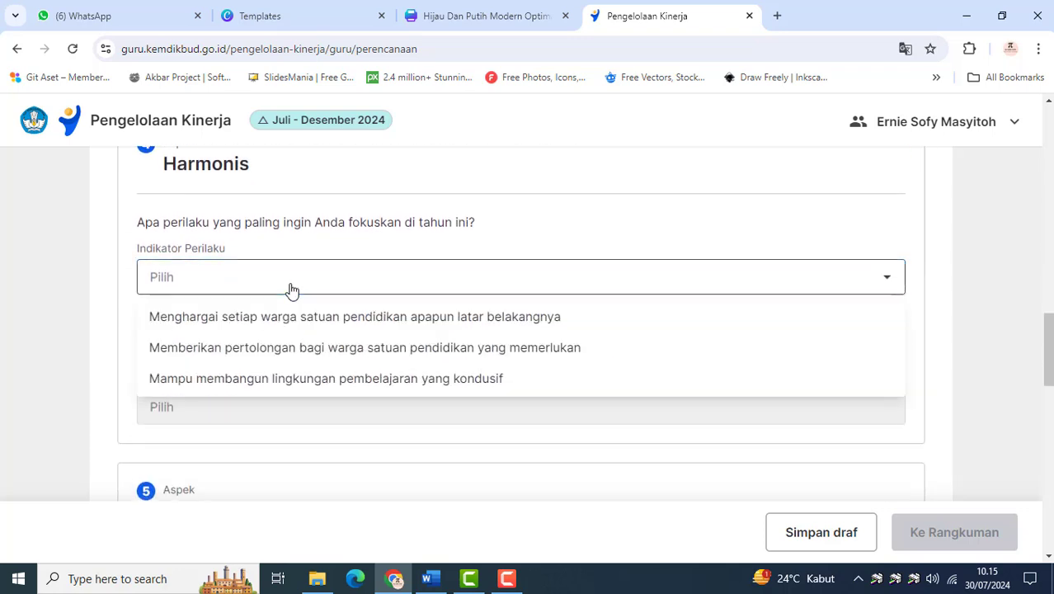
pyautogui.click(299, 380)
pyautogui.click(303, 402)
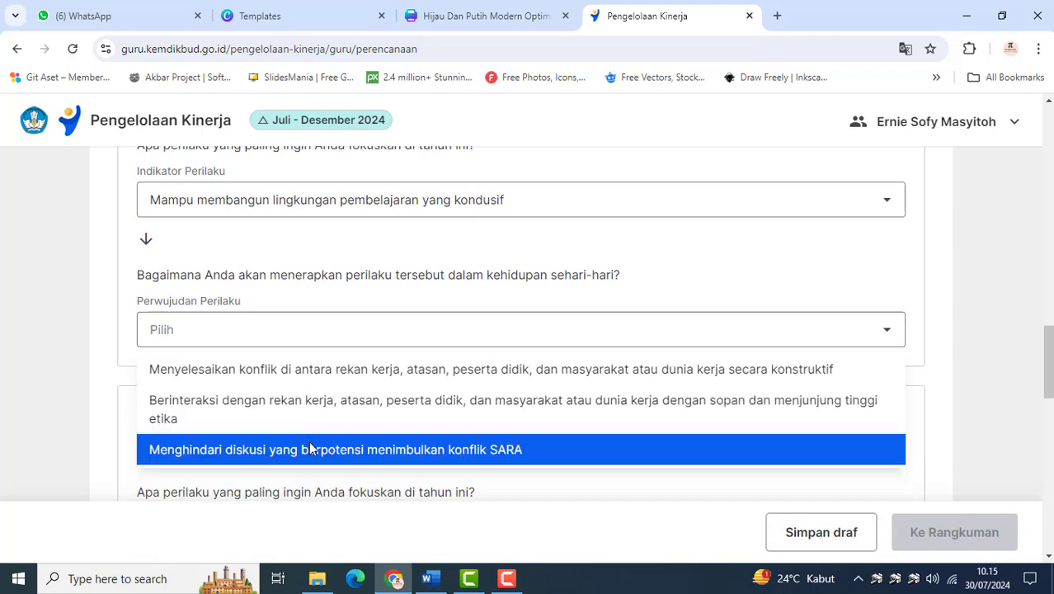
pyautogui.click(310, 446)
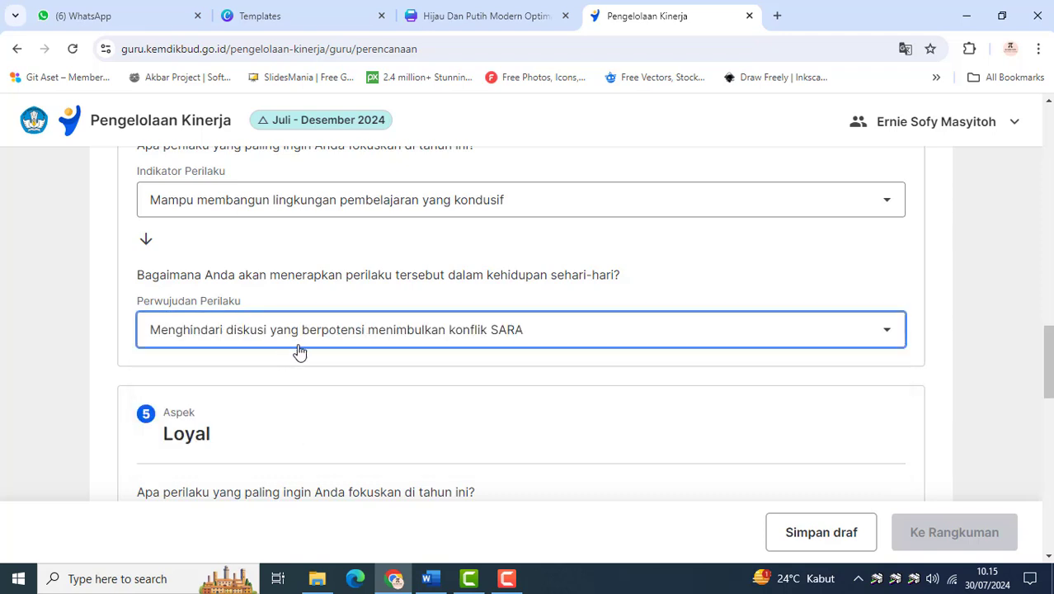
# Set Loyal's Indikator Perilaku to Menjaga nama baik satuan pendidikan, sesama guru, dan peserta didik dimanapun berada, with Perwujudan Perilaku Menyebarkan informasi positif tentang transformasi pembelajaran
pyautogui.scroll(-3, 301, 352)
pyautogui.click(306, 327)
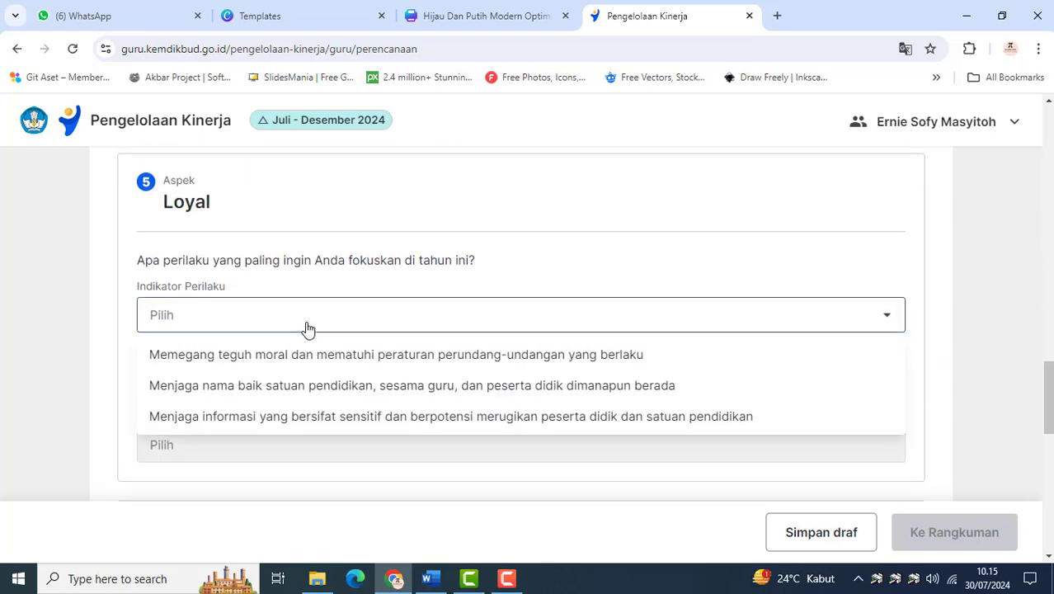
pyautogui.click(300, 385)
pyautogui.scroll(-1, 299, 379)
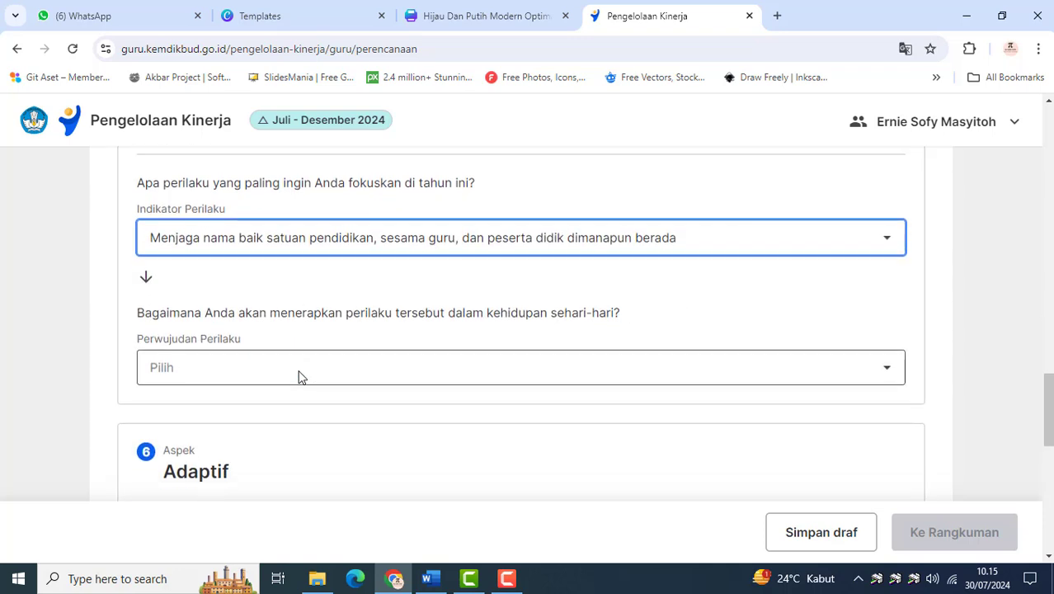
pyautogui.click(300, 370)
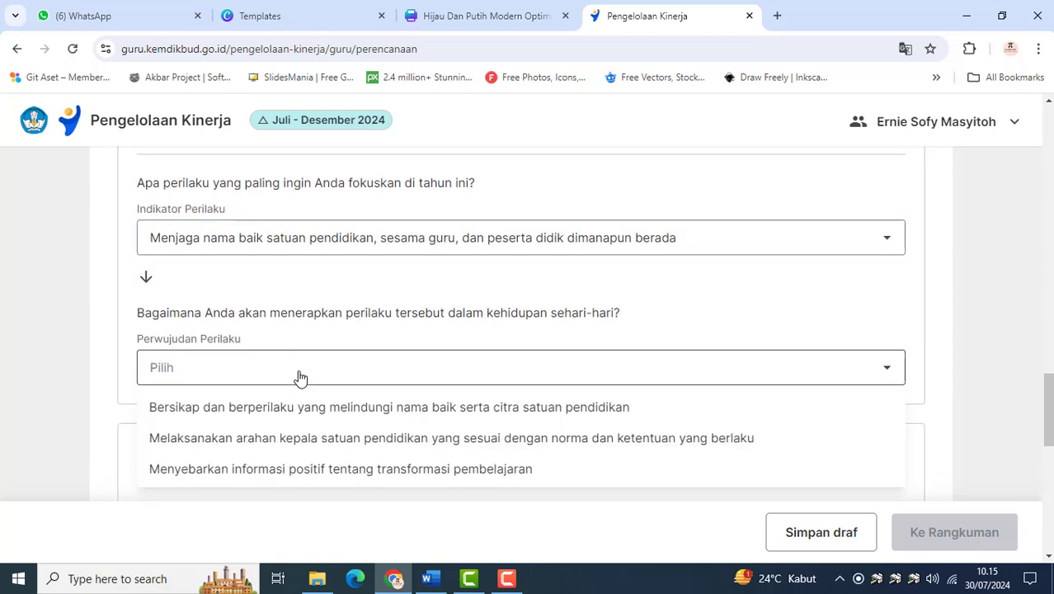
pyautogui.click(318, 467)
# Set Adaptif's Indikator Perilaku to Terus berinovasi dan mengembangkan kreativitas untuk memajukan satuan pendidikan, with Perwujudan Perilaku Membuat inovasi yang mendukung tujuan satuan pendidikan secara konsisten
pyautogui.scroll(-1, 445, 396)
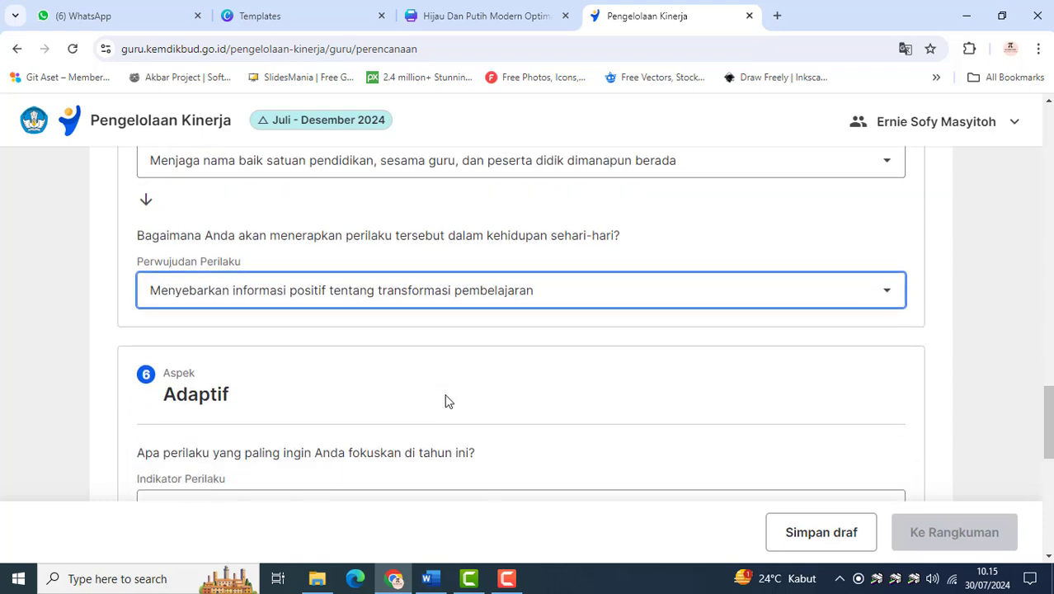
pyautogui.scroll(-4, 445, 401)
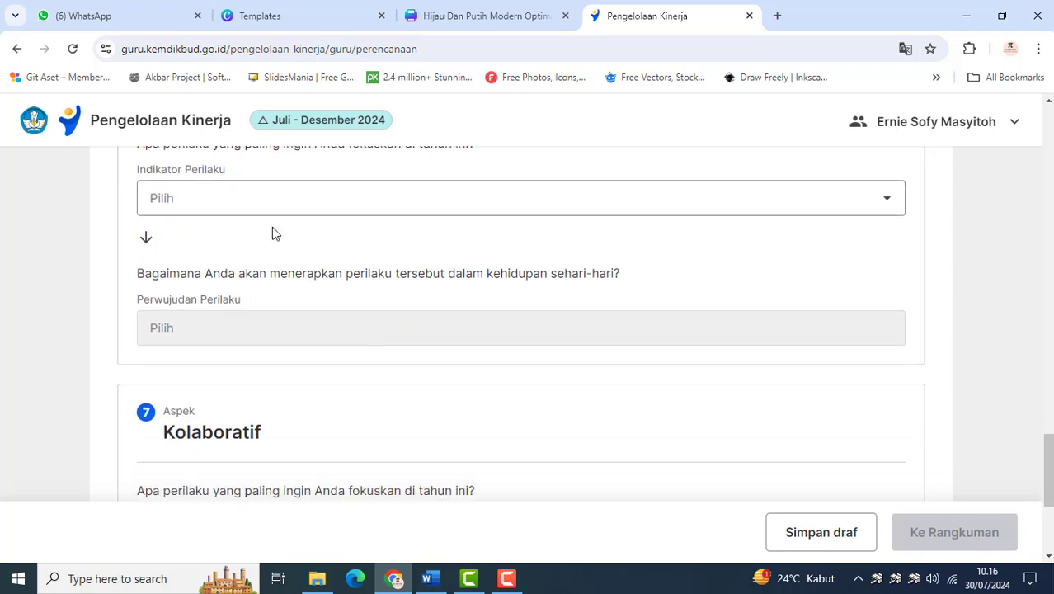
pyautogui.click(270, 210)
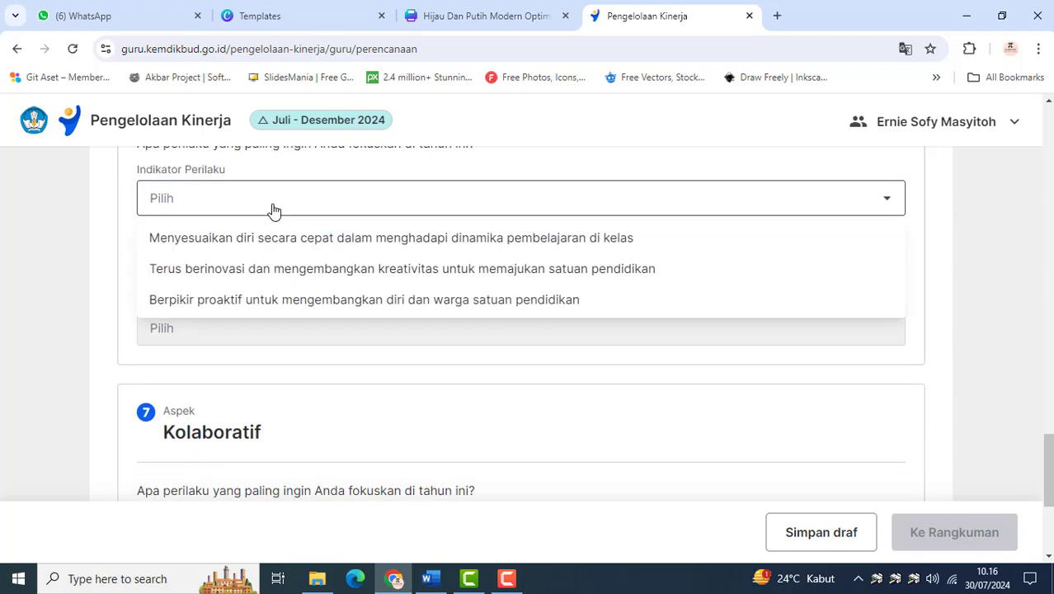
pyautogui.click(244, 272)
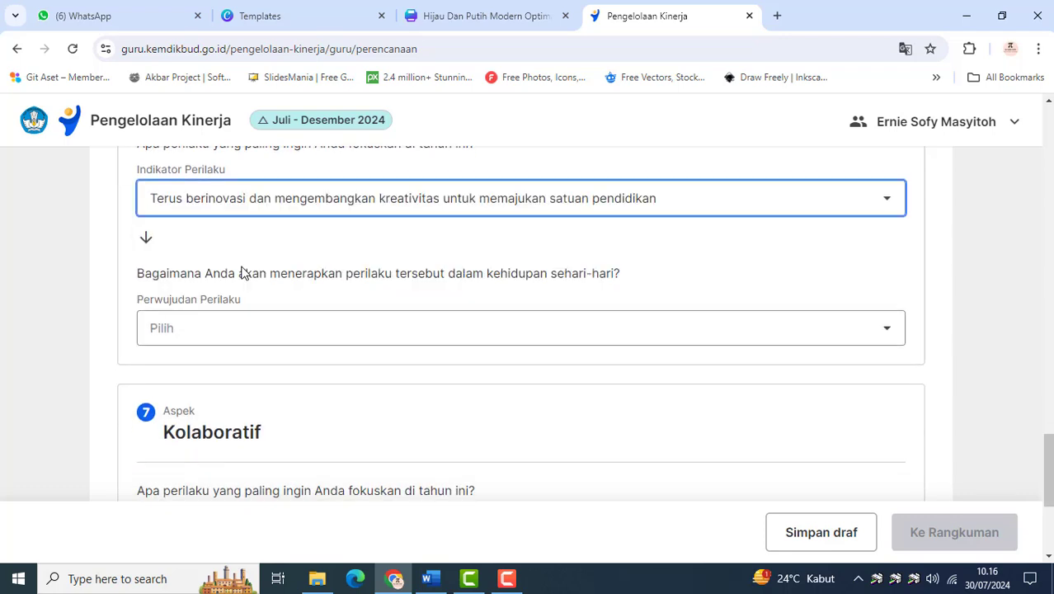
pyautogui.click(268, 332)
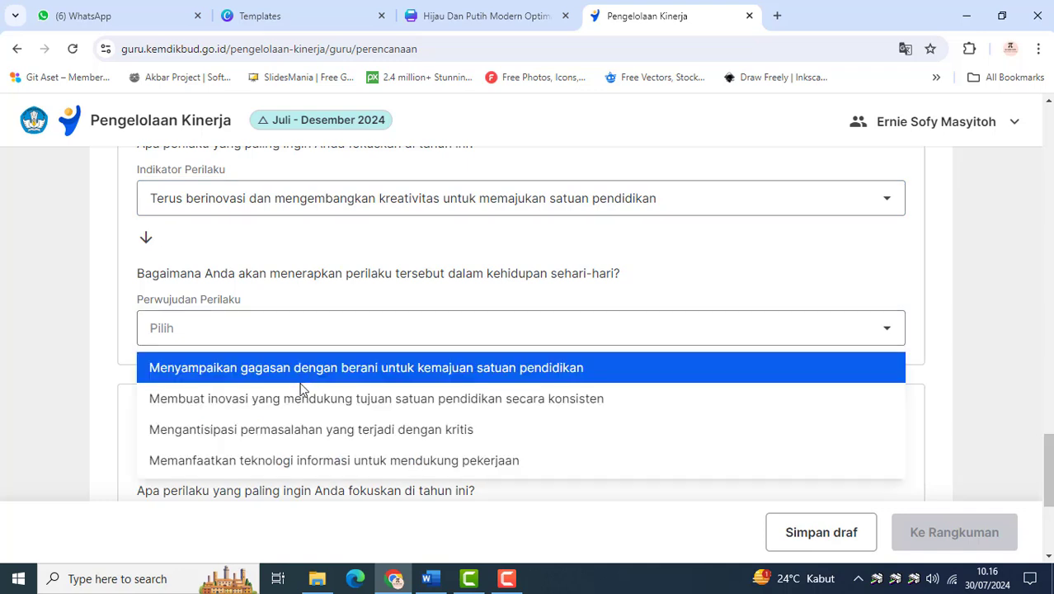
pyautogui.click(297, 399)
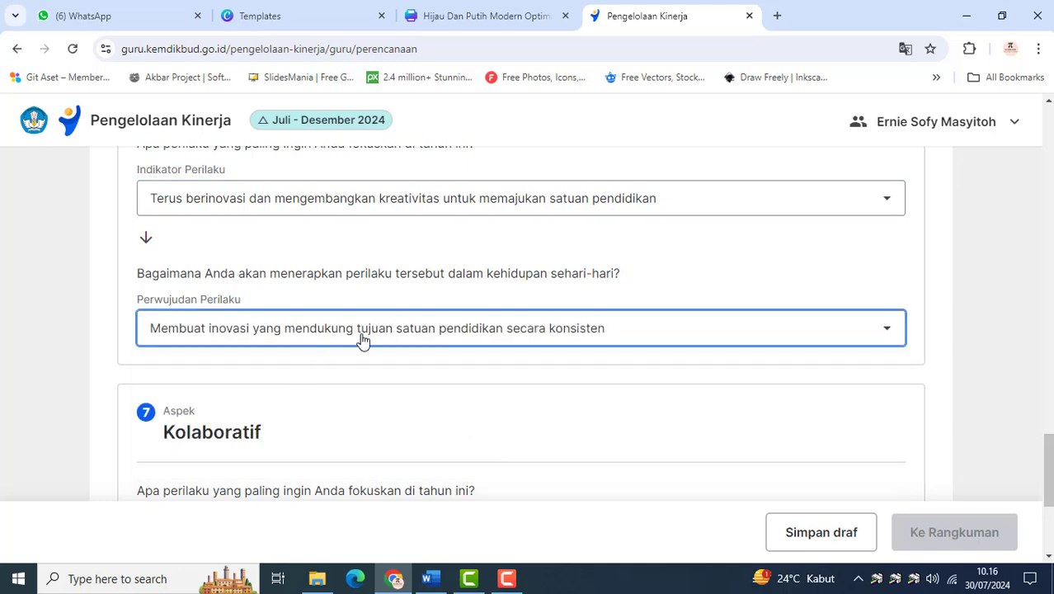
# Set Kolaboratif's Indikator Perilaku to the Bekerja sama secara terbuka option, with Perwujudan Perilaku Mengajukan diri secara sukarela untuk terlibat dalam kegiatan yang mendukung peningkatan pembelajaran
pyautogui.scroll(-3, 466, 348)
pyautogui.click(296, 315)
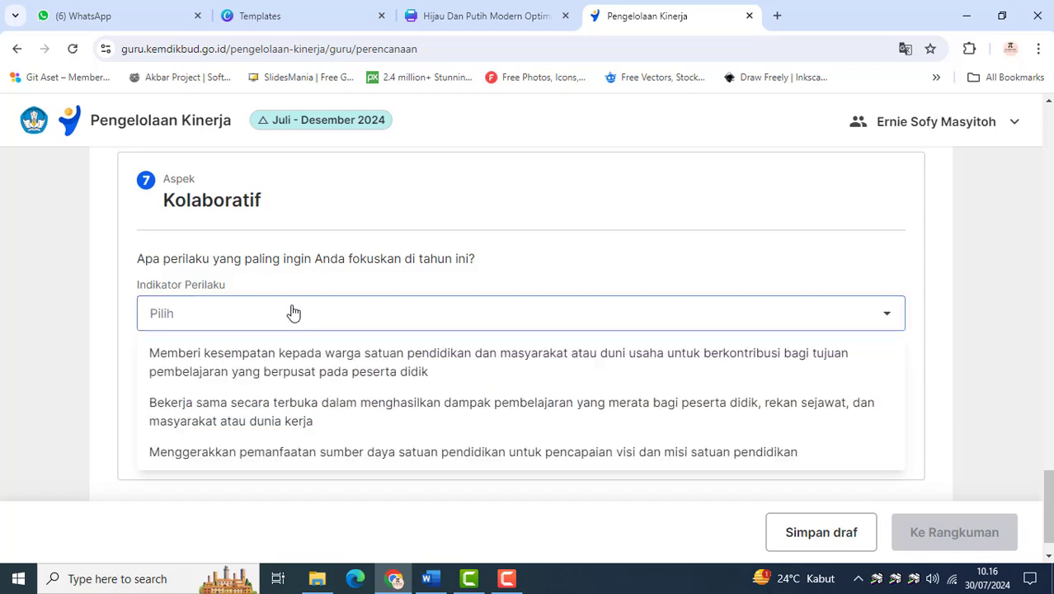
pyautogui.click(290, 422)
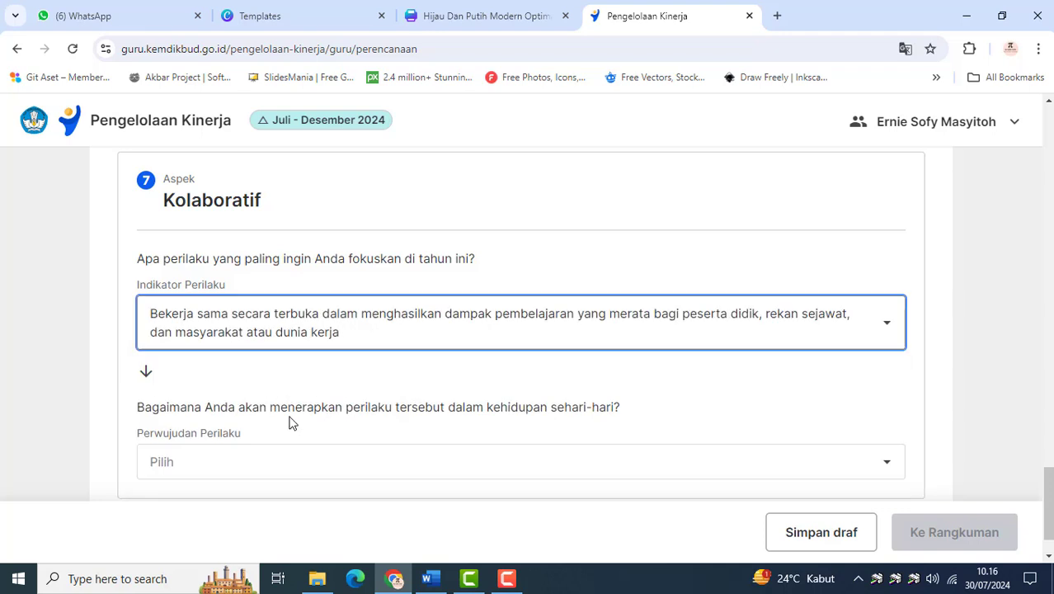
pyautogui.scroll(-1, 289, 423)
pyautogui.click(290, 407)
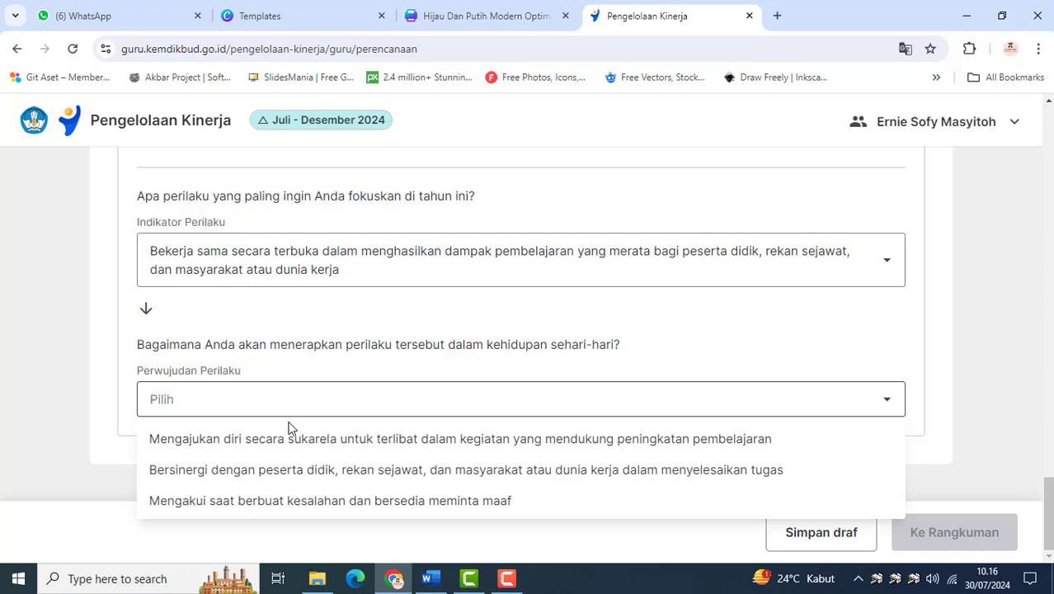
pyautogui.click(298, 446)
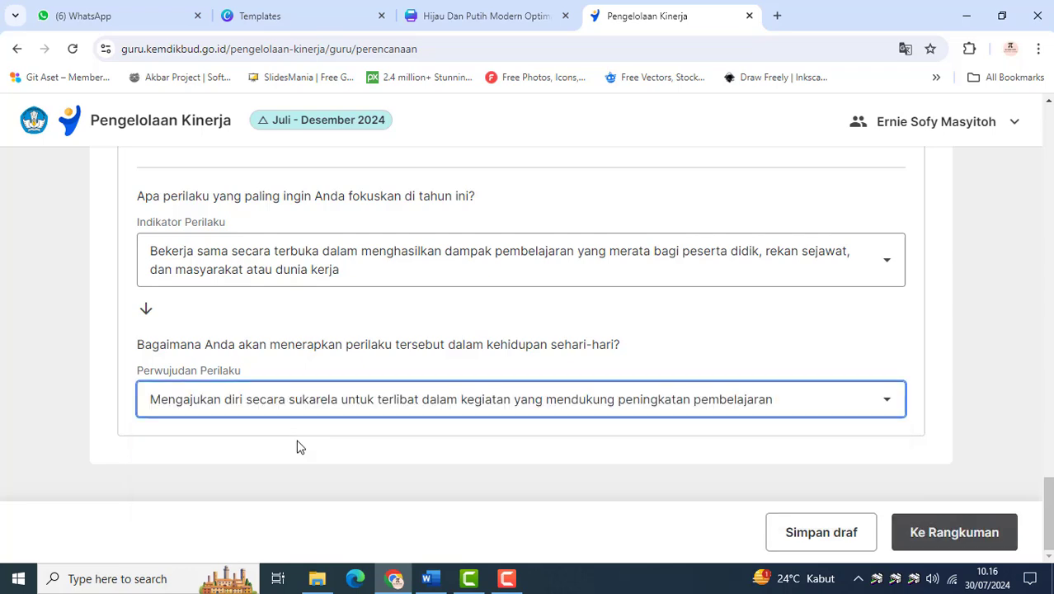
# Check the Indikator Perilaku and Perwujudan Perilaku choices across all seven aspects and continue to the plan summary (Rangkuman)
pyautogui.scroll(2, 263, 400)
pyautogui.scroll(-2, 263, 400)
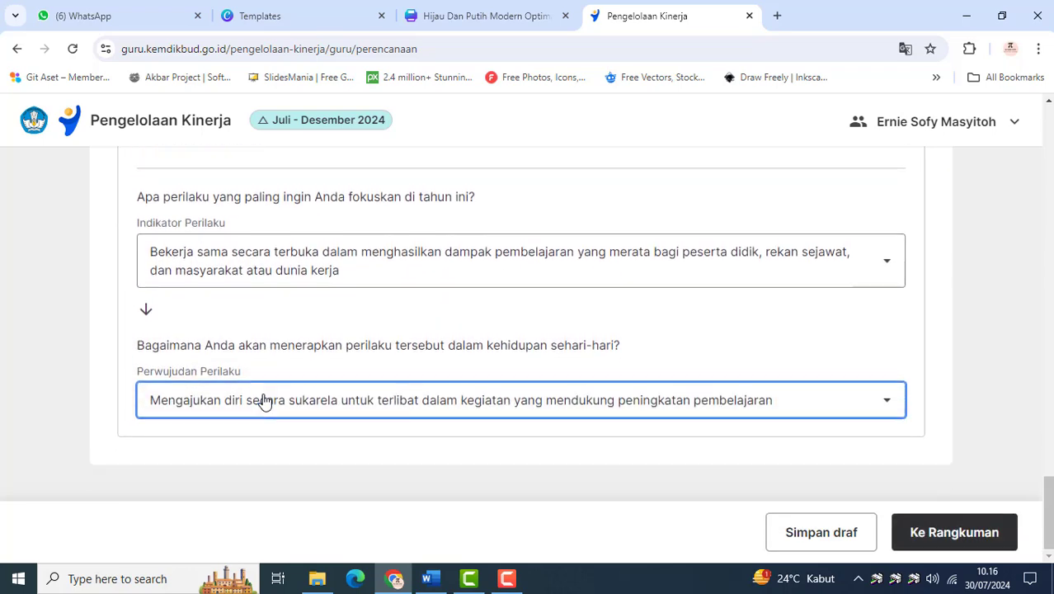
pyautogui.scroll(17, 263, 400)
pyautogui.scroll(12, 263, 400)
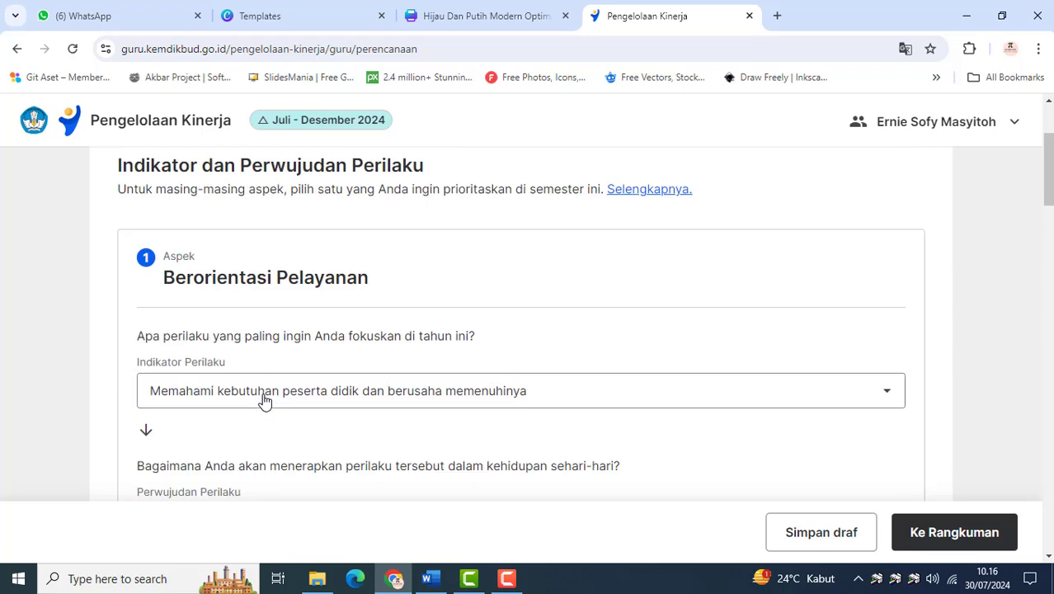
pyautogui.scroll(-2, 263, 400)
pyautogui.scroll(-6, 316, 337)
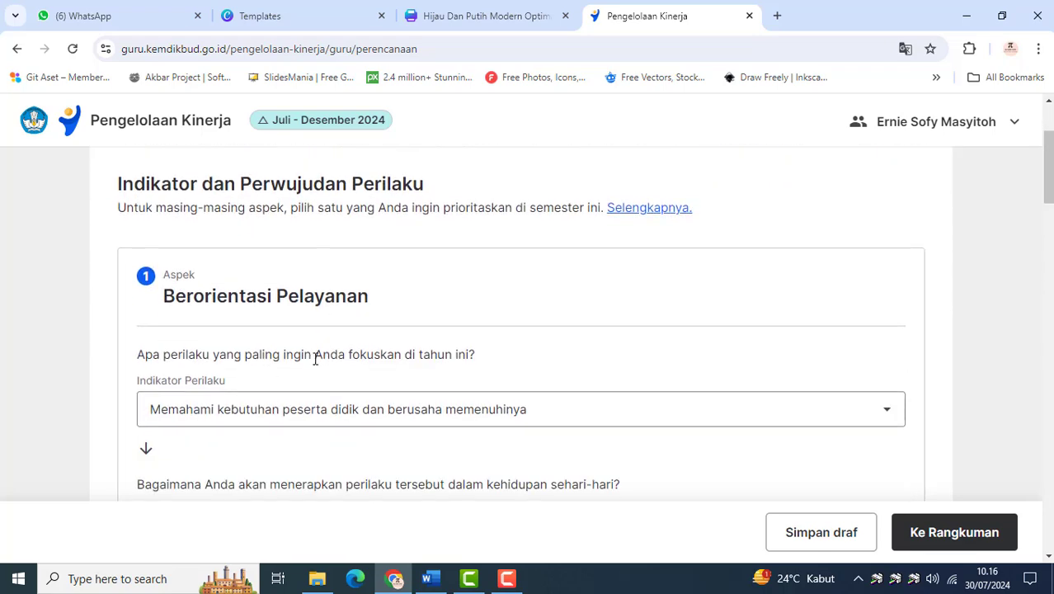
pyautogui.scroll(-7, 309, 372)
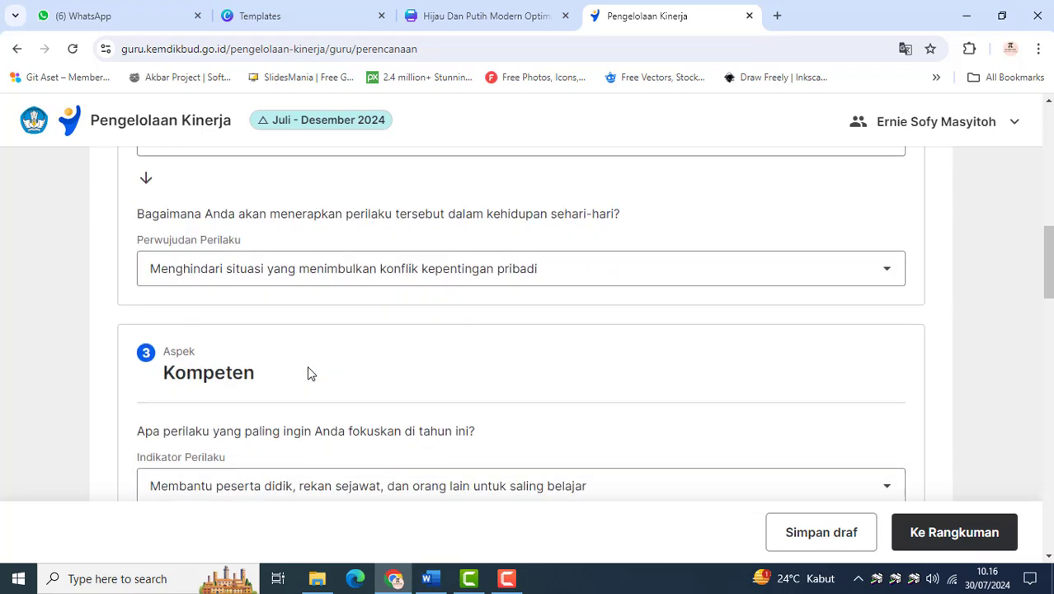
pyautogui.scroll(-7, 309, 373)
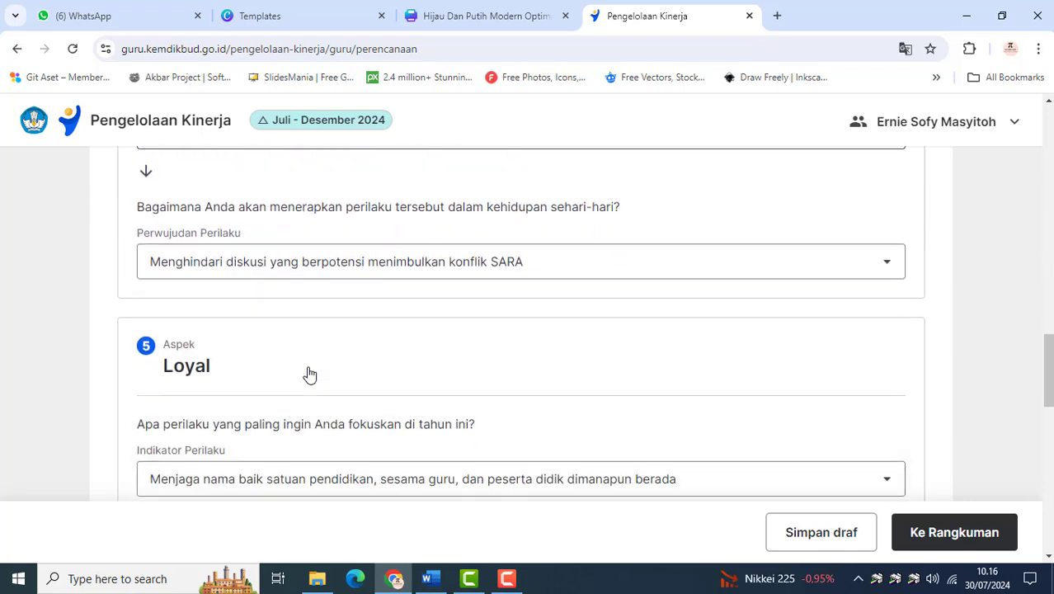
pyautogui.scroll(-8, 310, 373)
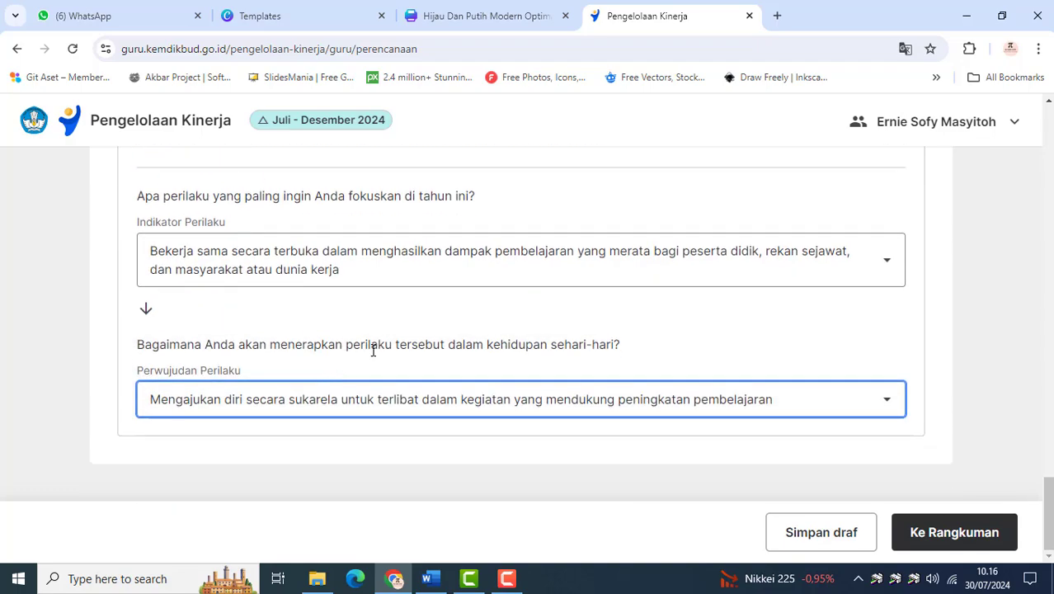
pyautogui.click(957, 546)
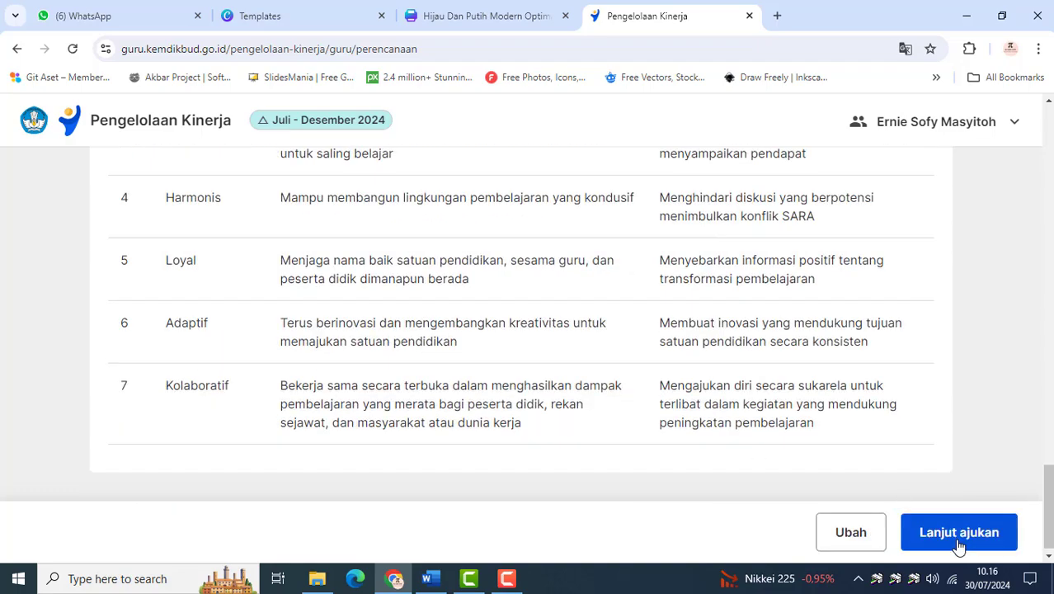
# Review the plan summary, covering all five Rencana Hasil Kerja entries with their targets and evidence, plus the seven Perilaku Kerja aspects
pyautogui.scroll(-1, 258, 322)
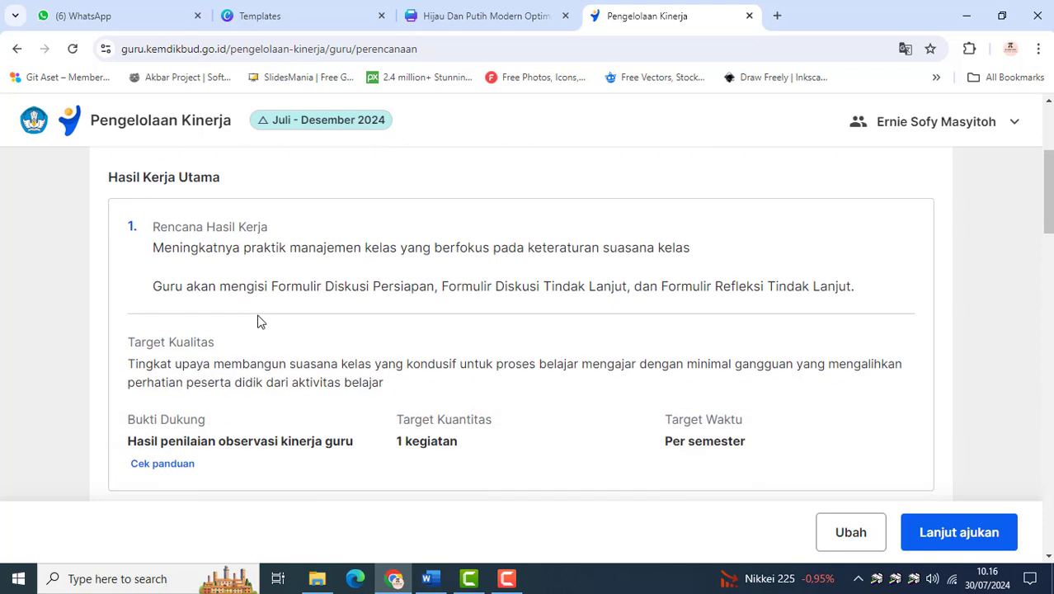
pyautogui.scroll(-1, 182, 273)
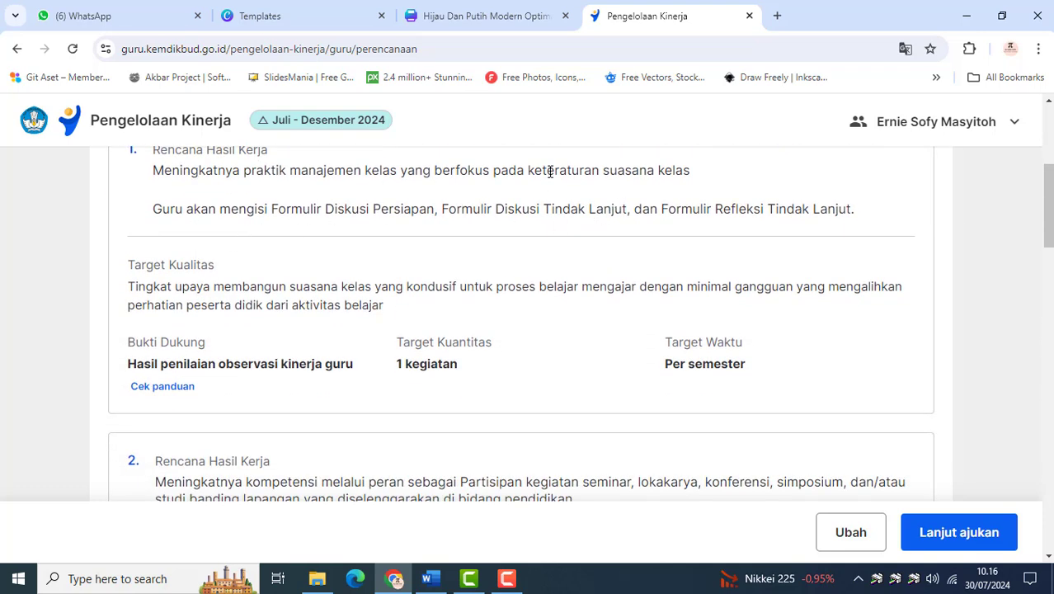
pyautogui.scroll(-4, 550, 254)
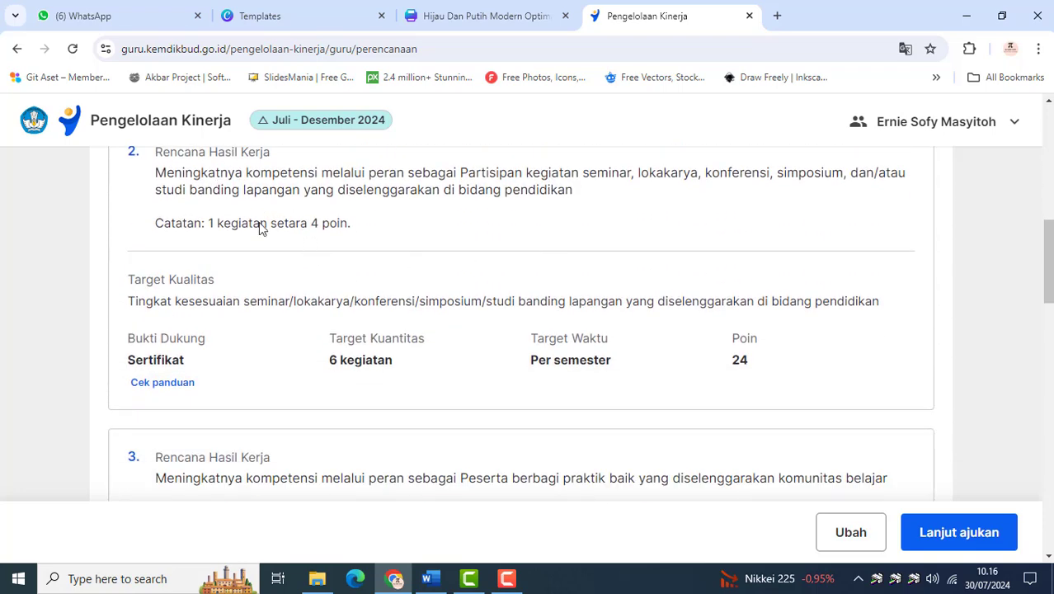
pyautogui.scroll(-1, 423, 307)
pyautogui.scroll(1, 358, 292)
pyautogui.scroll(-3, 357, 379)
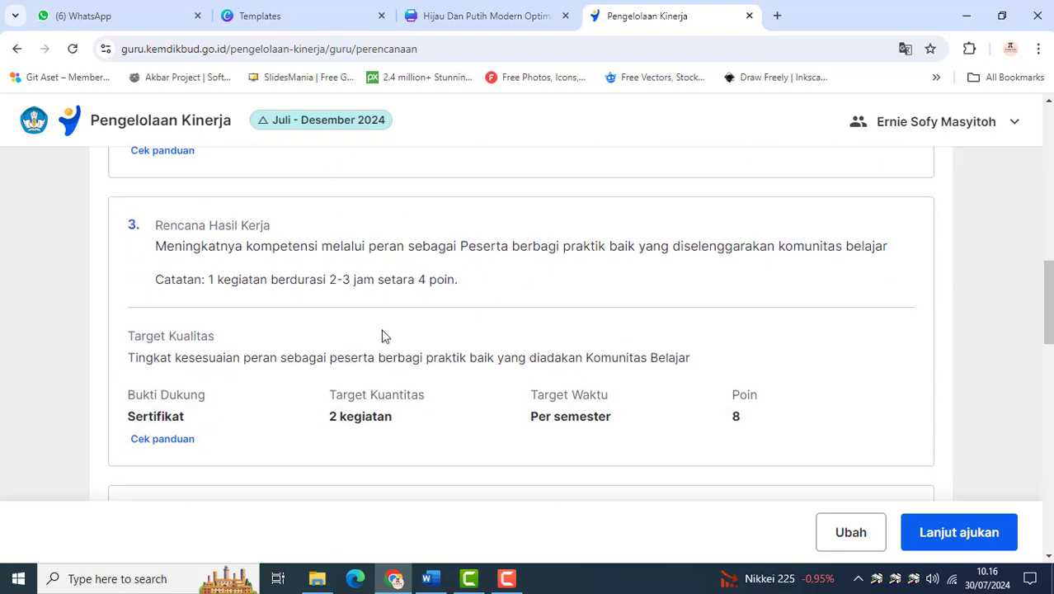
pyautogui.scroll(-3, 423, 390)
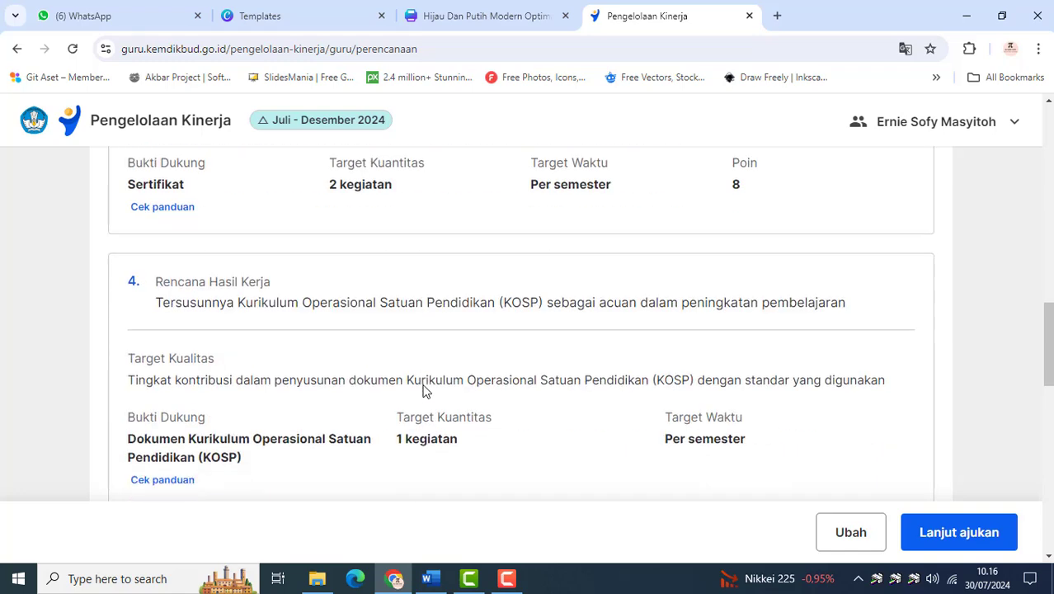
pyautogui.scroll(-2, 395, 297)
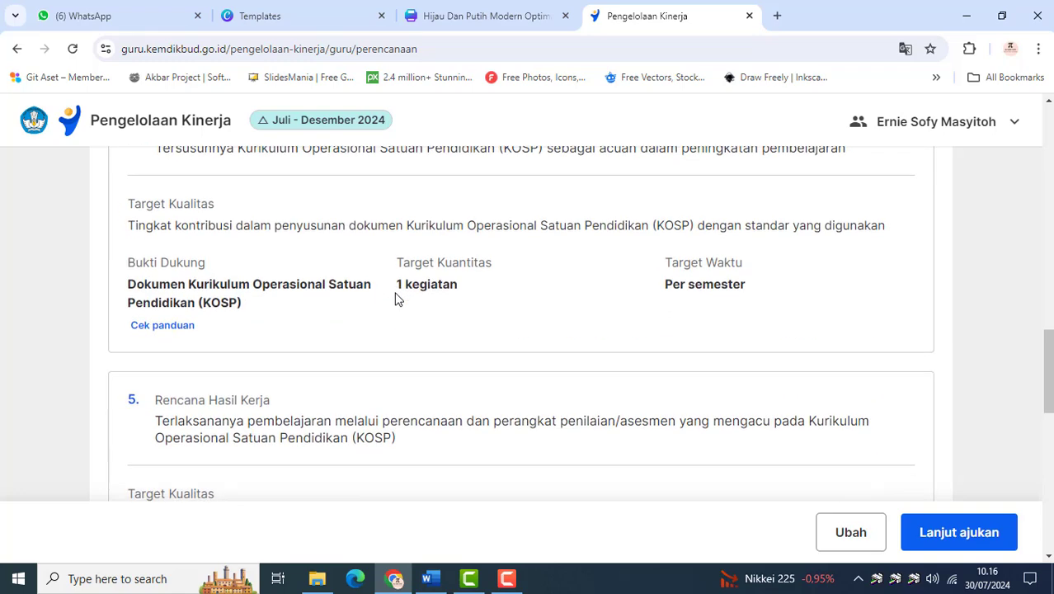
pyautogui.scroll(1, 395, 299)
pyautogui.scroll(-1, 387, 307)
pyautogui.scroll(-3, 379, 317)
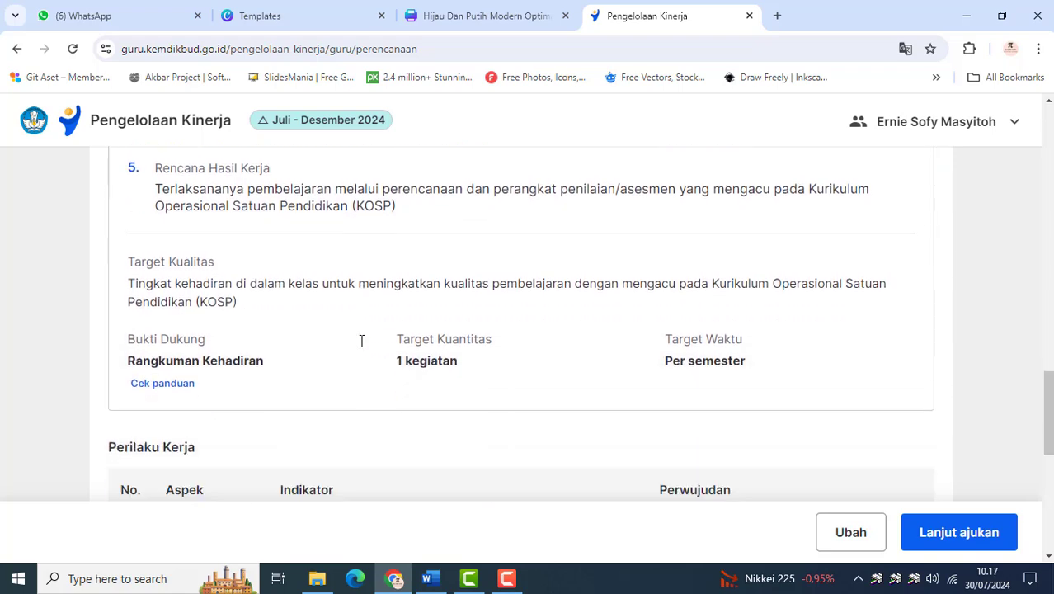
pyautogui.scroll(-4, 245, 368)
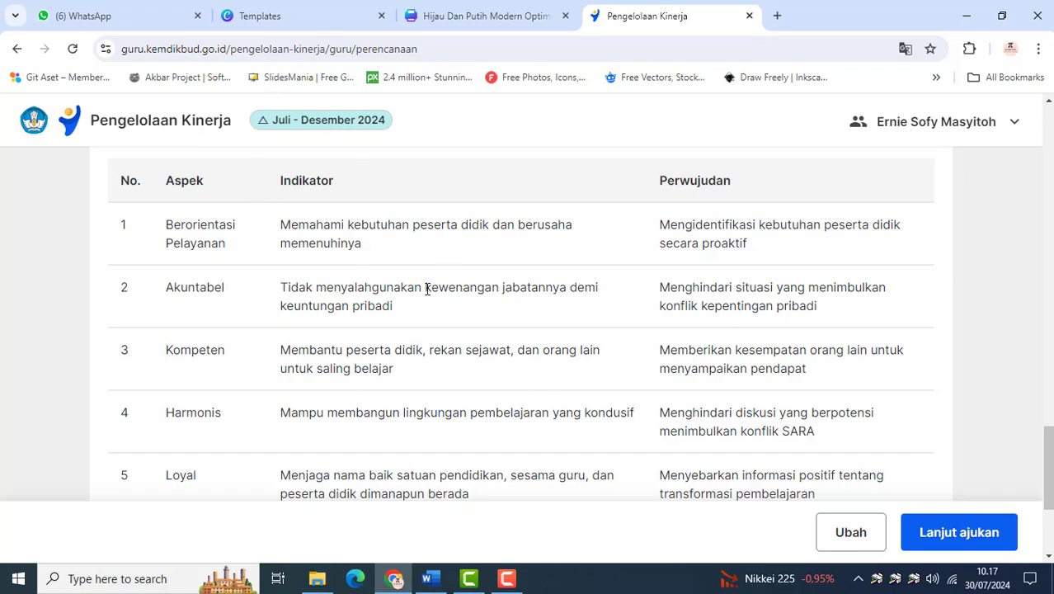
pyautogui.scroll(-3, 426, 289)
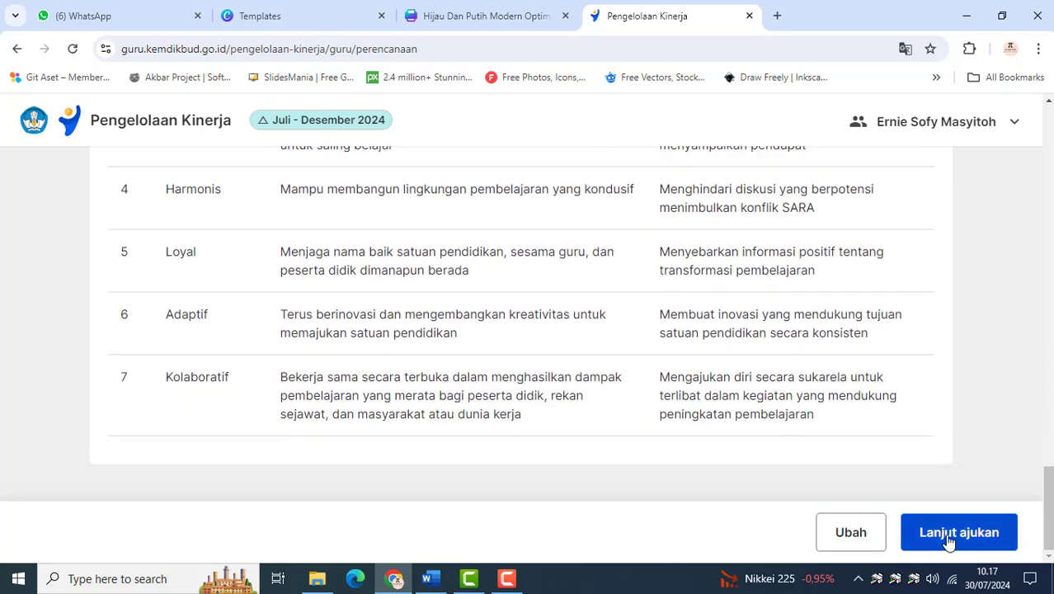
# Submit the Perencanaan Kinerja to the supervisor at SMKN 8 BANDUNG and return to the Beranda
pyautogui.click(946, 534)
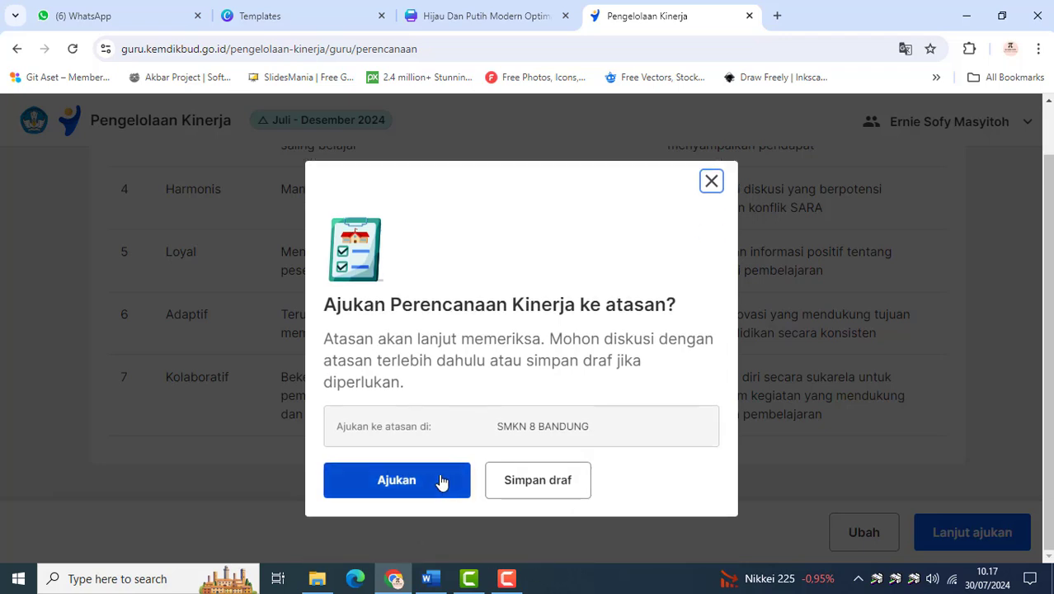
pyautogui.click(441, 482)
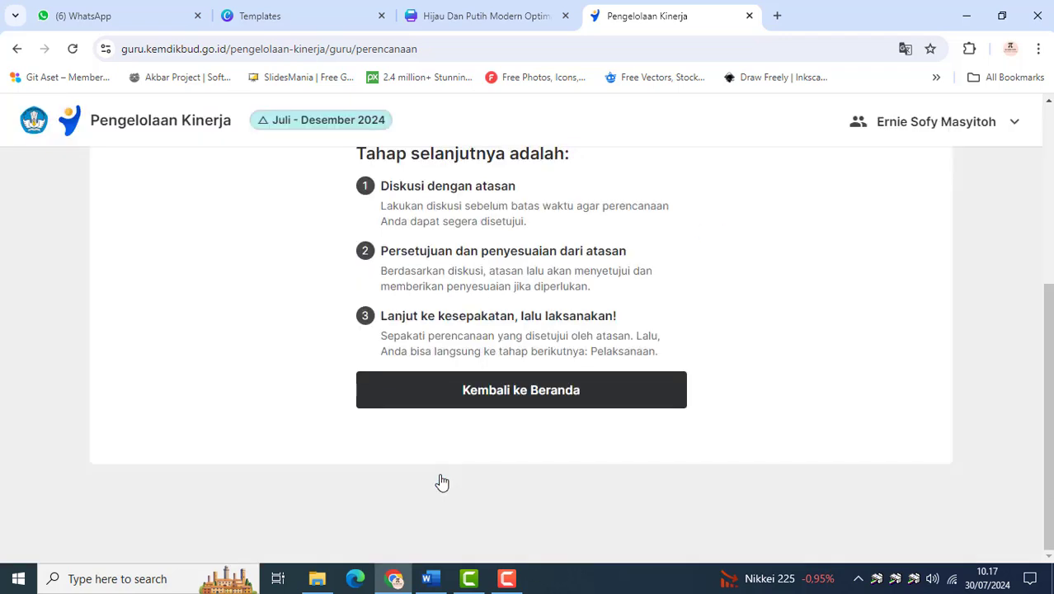
pyautogui.click(514, 391)
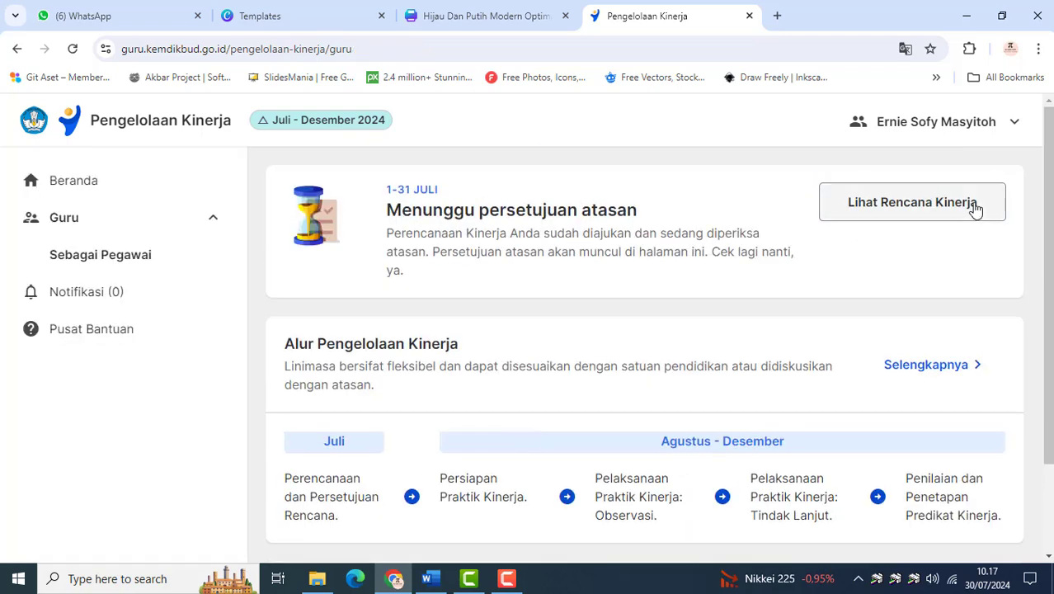
pyautogui.click(507, 578)
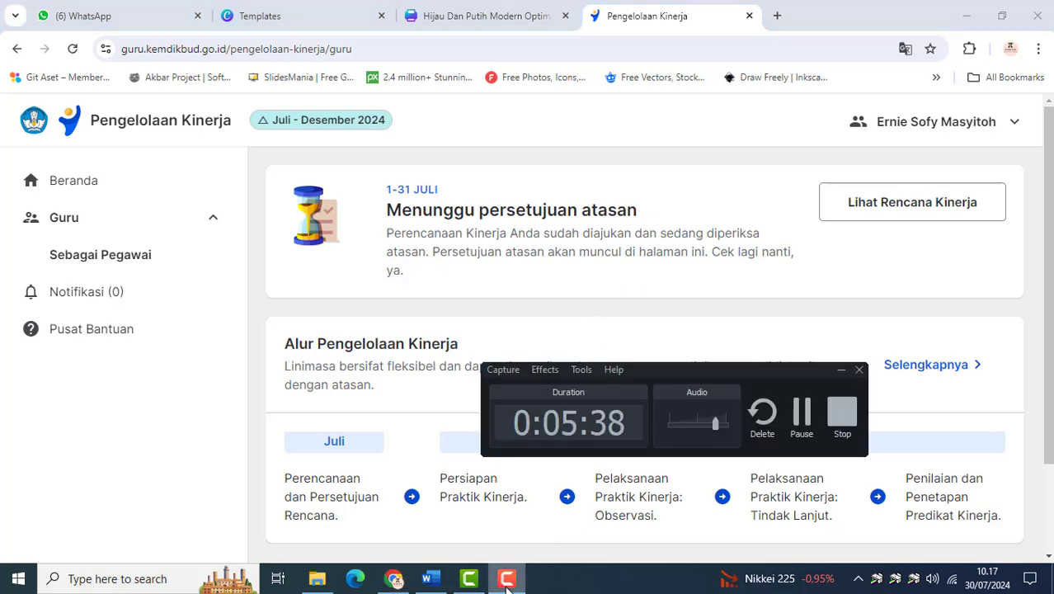
pyautogui.click(802, 416)
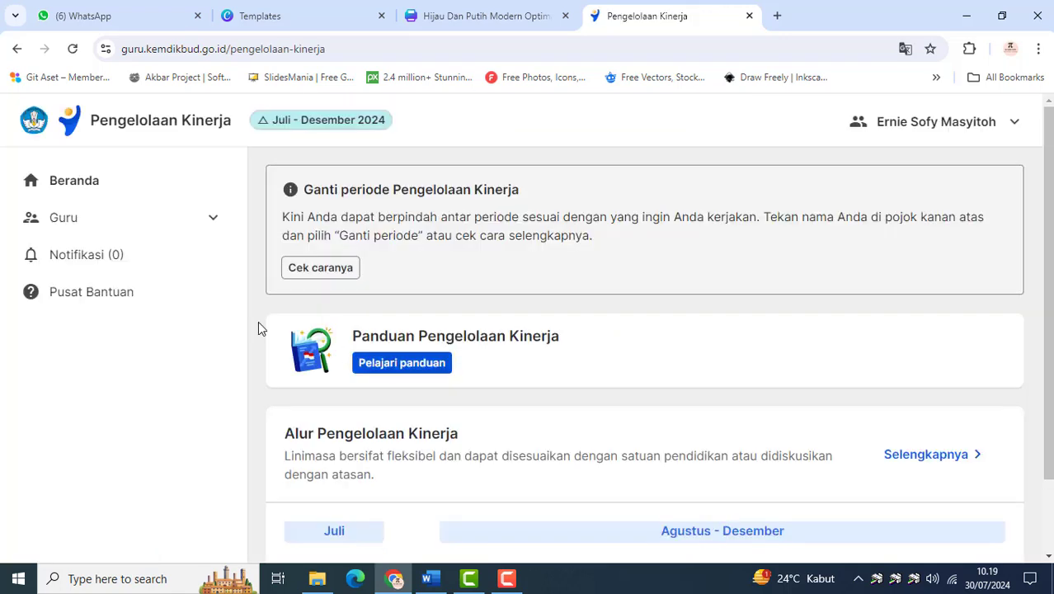
# Check the notifications and open the supervisor-approved Perencanaan Kinerja from the Sebagai Pegawai page for checking and agreement
pyautogui.click(127, 256)
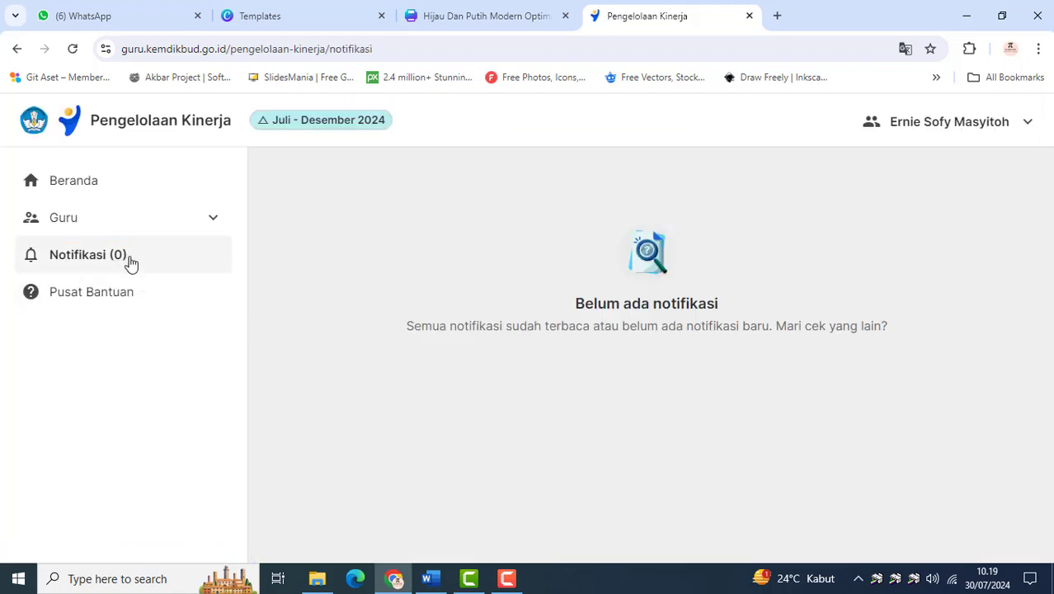
pyautogui.click(156, 219)
pyautogui.click(132, 257)
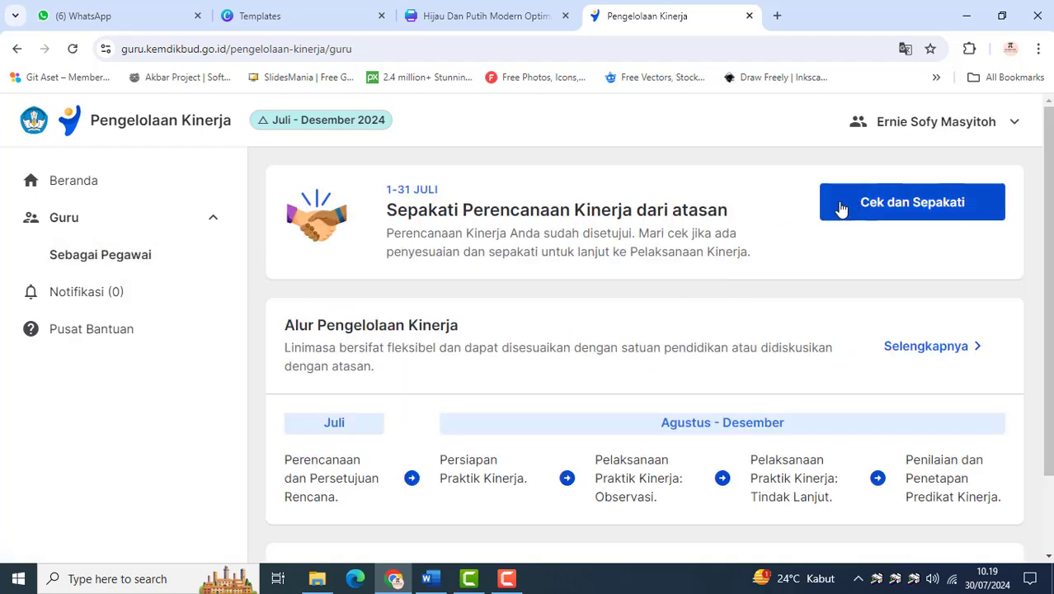
pyautogui.click(858, 213)
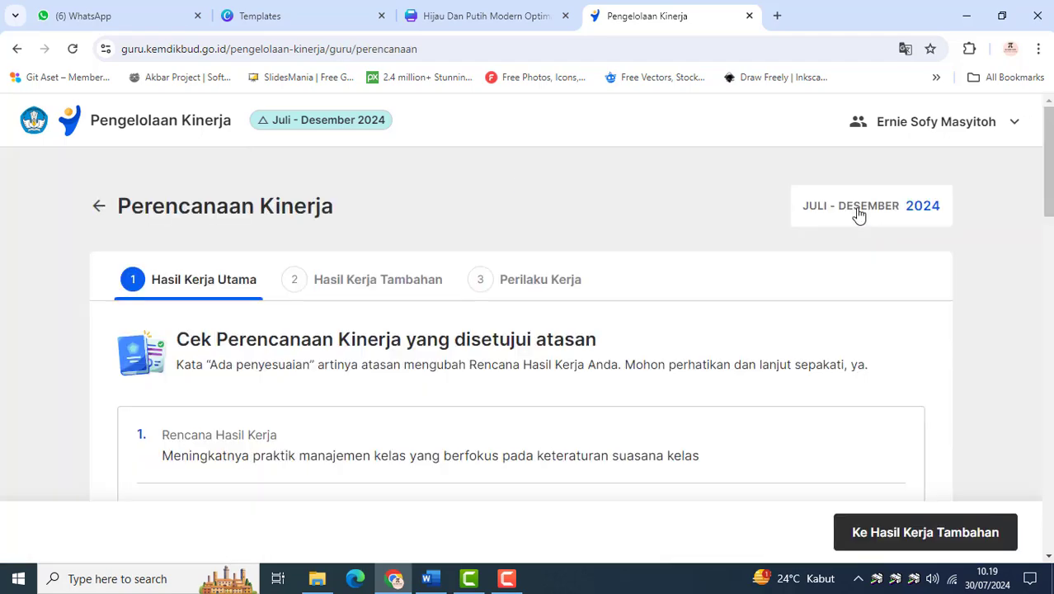
# Check the approved Hasil Kerja Utama and Hasil Kerja Tambahan for supervisor adjustments and continue to Perilaku Kerja
pyautogui.scroll(-6, 538, 371)
pyautogui.scroll(-10, 539, 373)
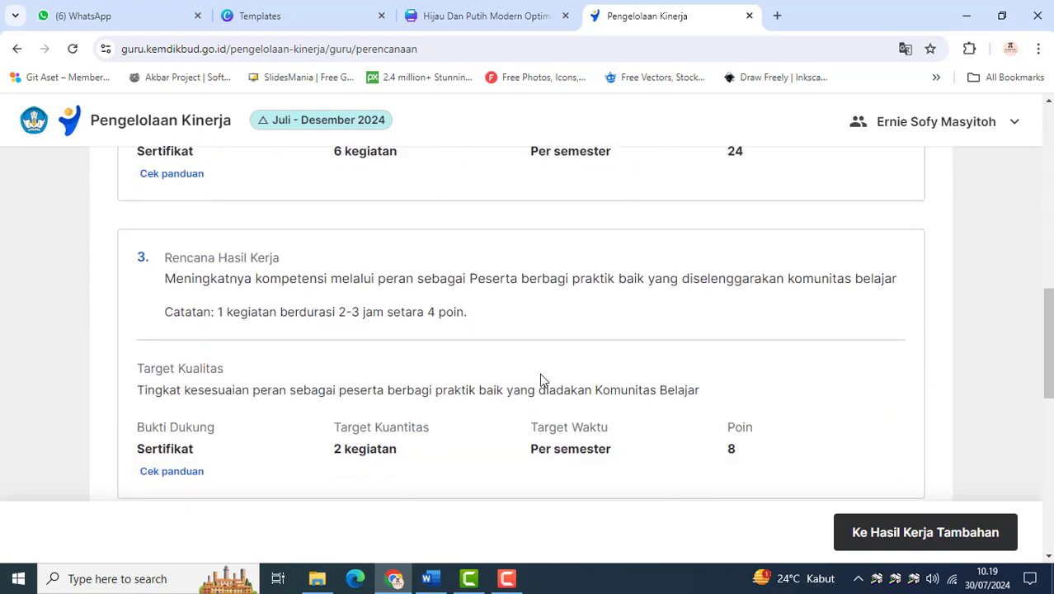
pyautogui.click(887, 526)
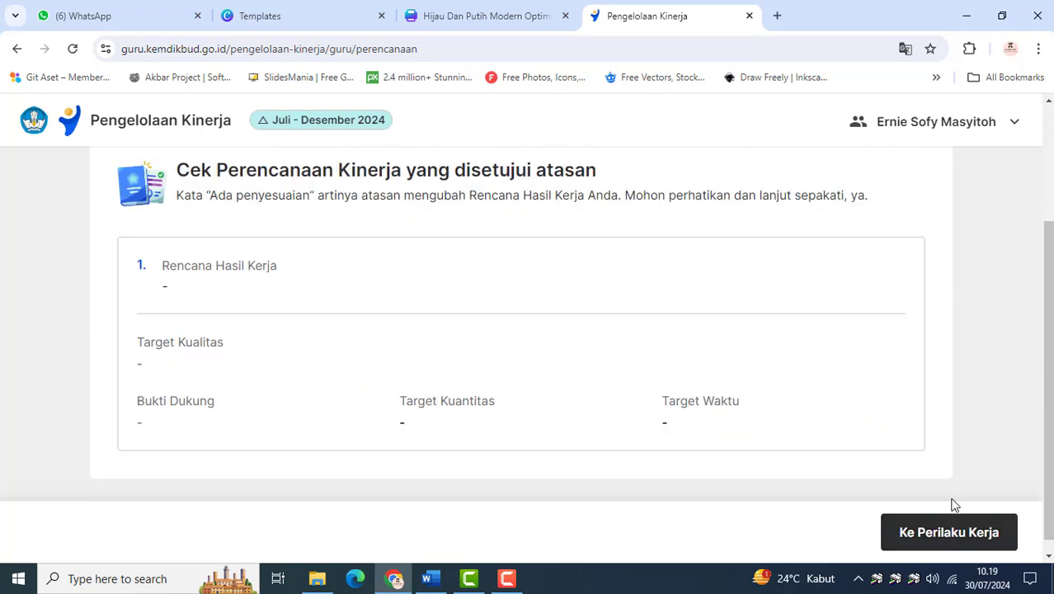
pyautogui.click(934, 534)
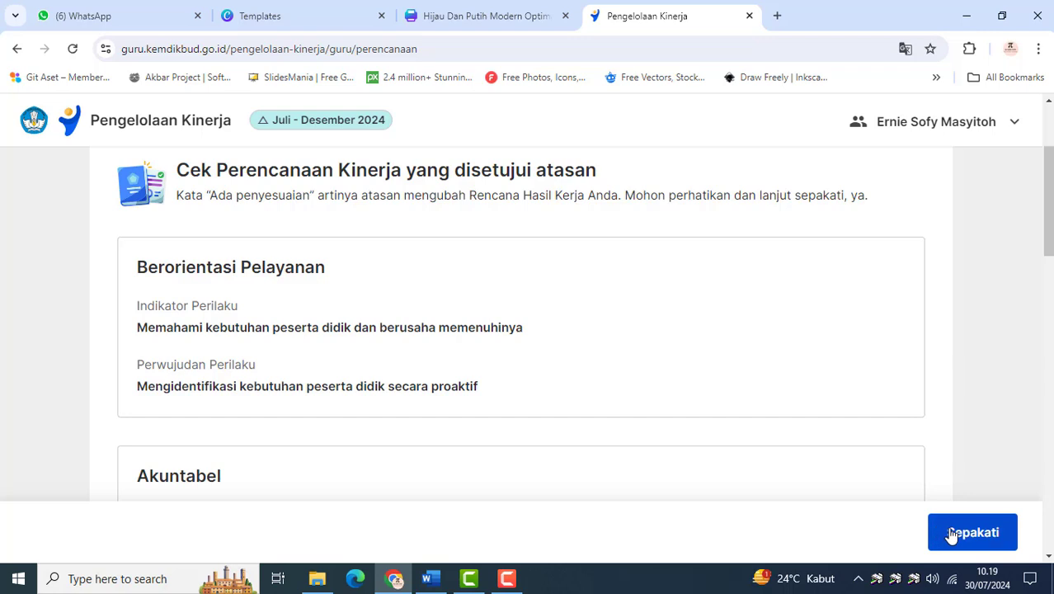
# Agree to the supervisor-approved Perencanaan Kinerja, accepting the Saya sepakat statement and confirming the agreement
pyautogui.click(957, 534)
pyautogui.scroll(-1, 651, 468)
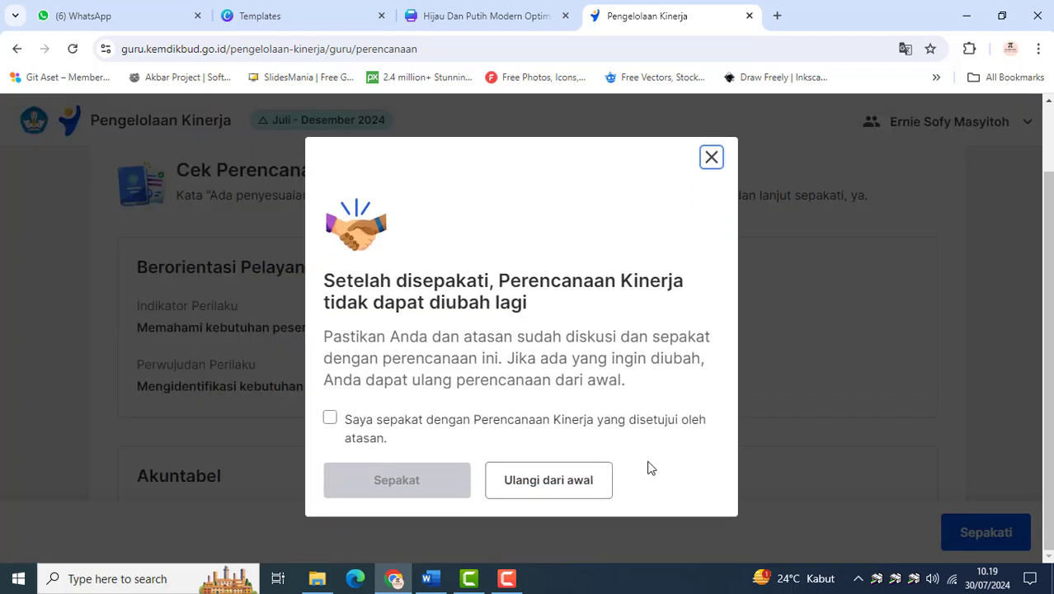
pyautogui.click(329, 418)
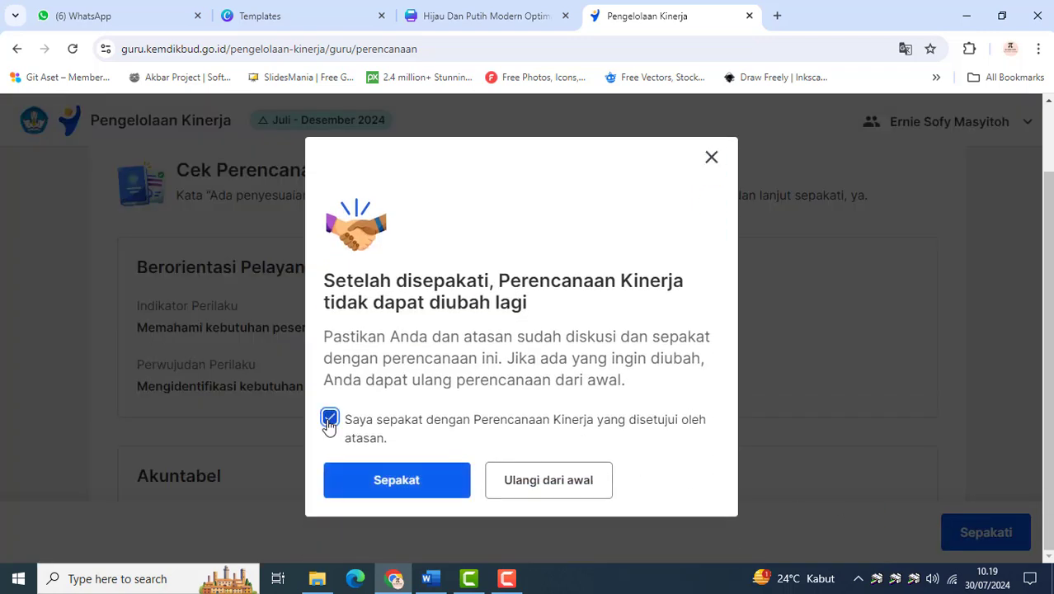
pyautogui.click(388, 486)
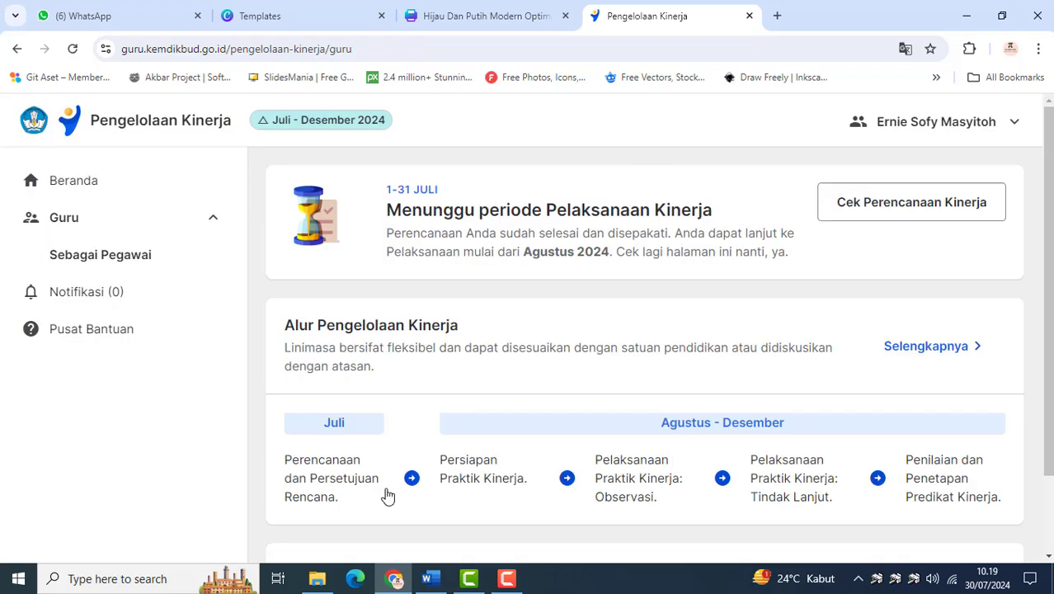